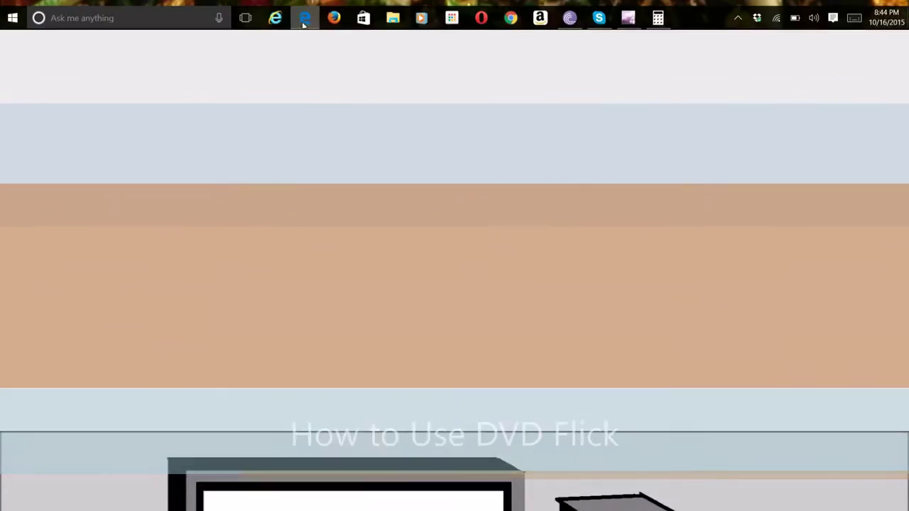
Open the Edge browser, search the web for "dvd flick" and open the official dvdflick.net site
left_click(303, 20)
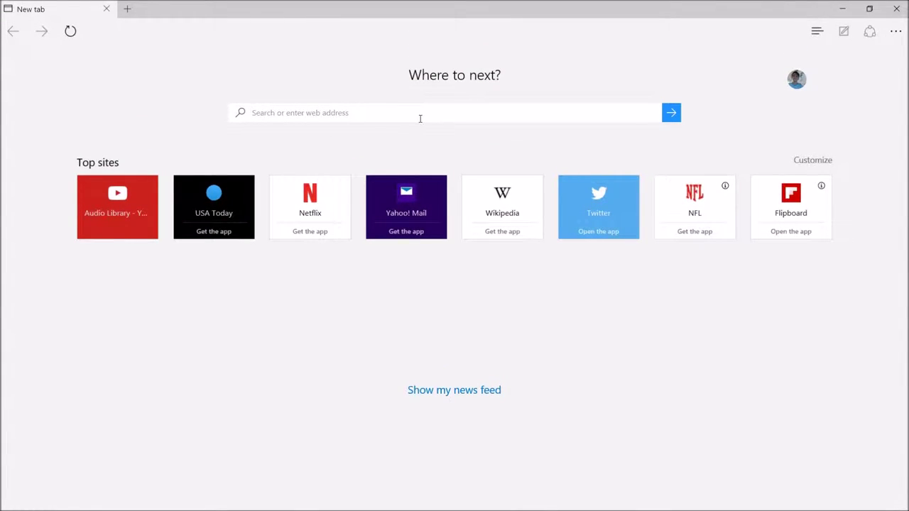
type("dvd flick")
key("Return")
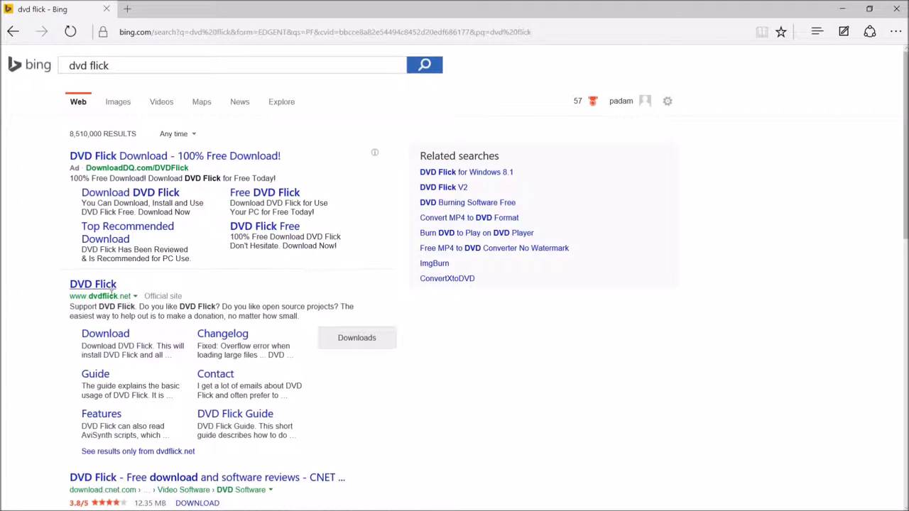
left_click(103, 286)
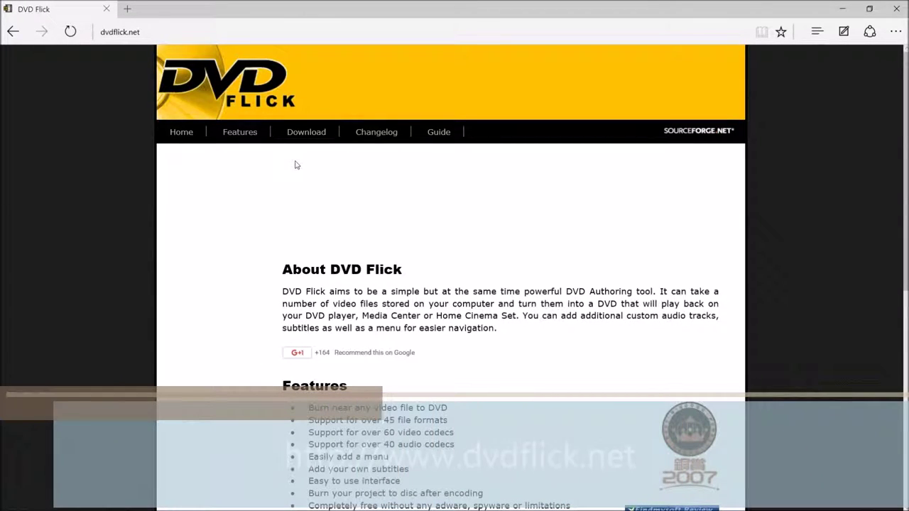
Download the DVD Flick installer dvdflick_setup_1.3.0.7.exe from the site's download page and run it
left_click(307, 133)
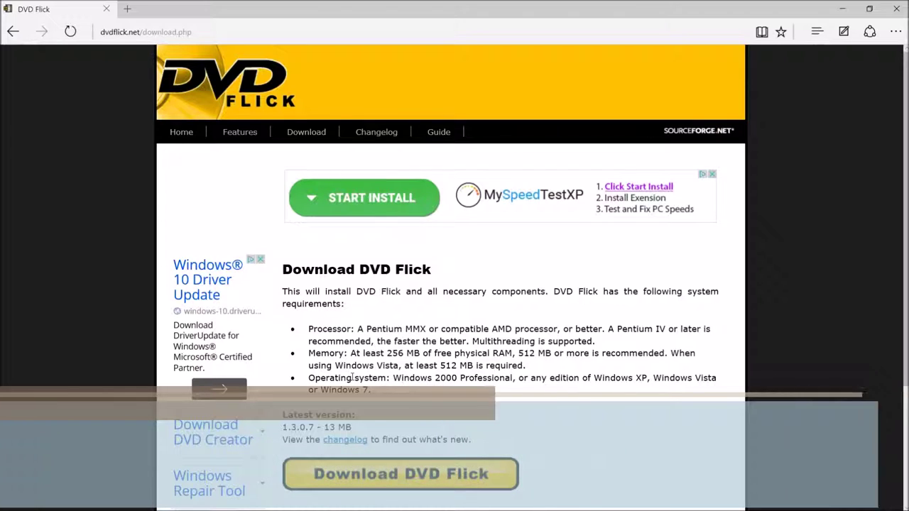
left_click(412, 476)
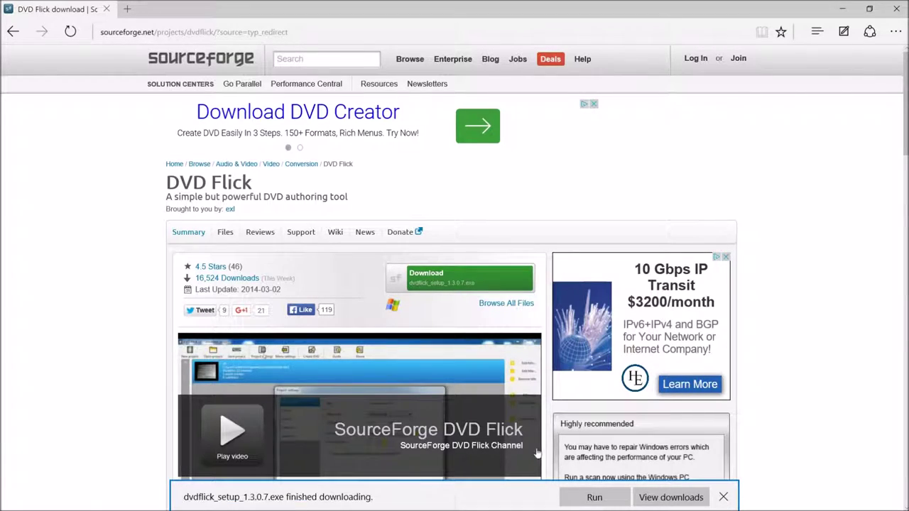
left_click(594, 497)
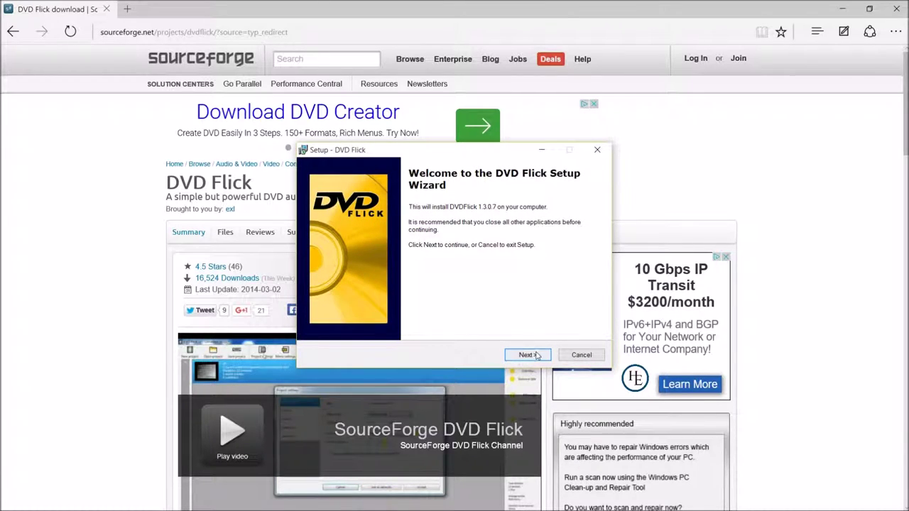
Close the browser, start the DVD Flick setup wizard and accept its license agreement
left_click(897, 9)
left_click(525, 355)
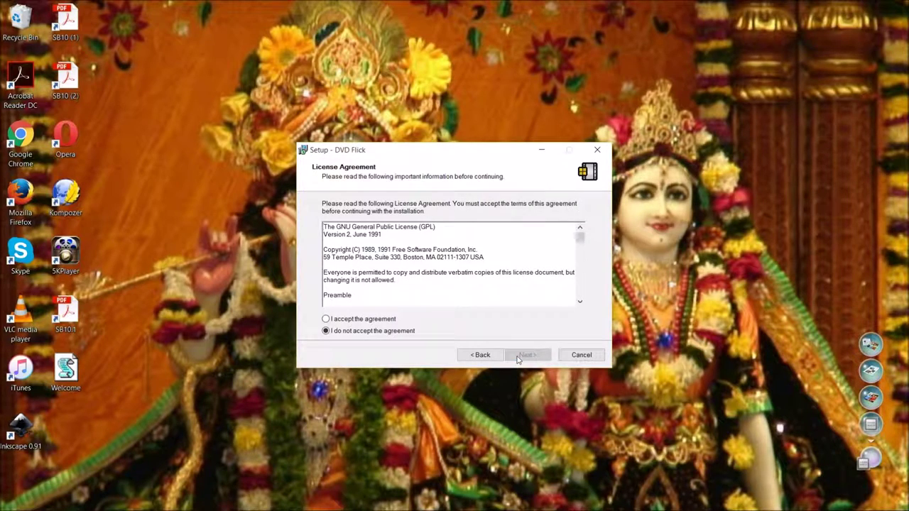
left_click(326, 319)
left_click(526, 355)
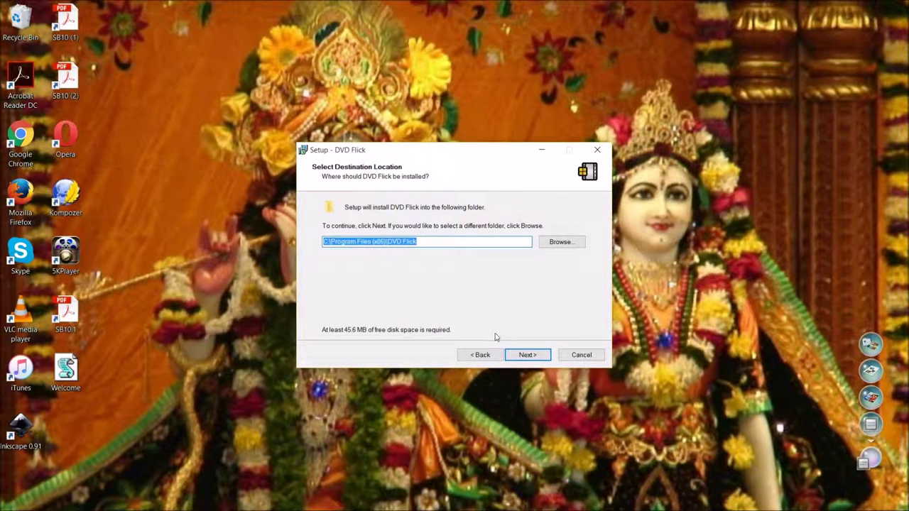
Install DVD Flick with the default folders, a desktop icon and project file association, and finish the setup wizard
left_click(529, 355)
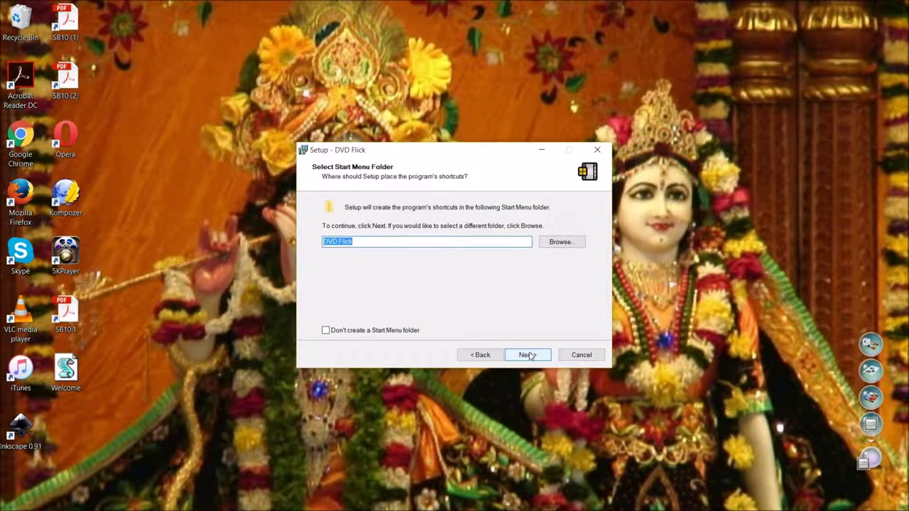
left_click(528, 356)
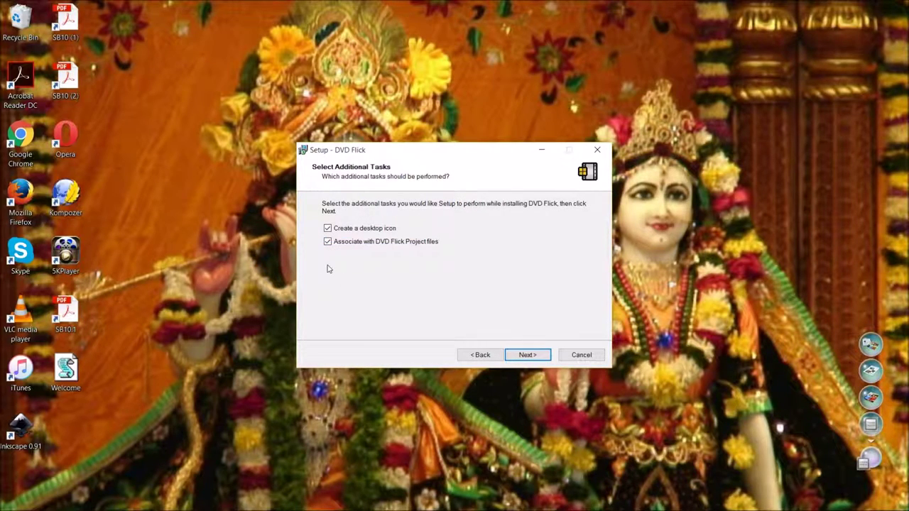
left_click(527, 355)
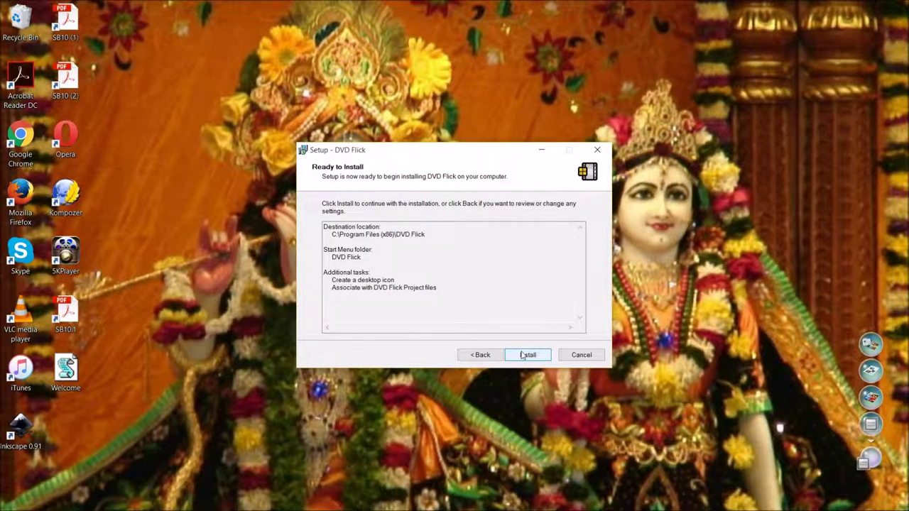
left_click(527, 355)
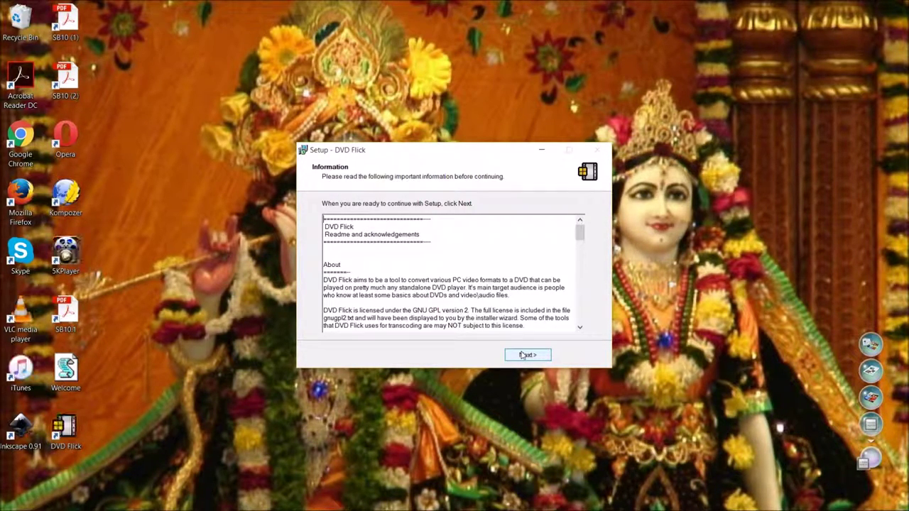
left_click(529, 355)
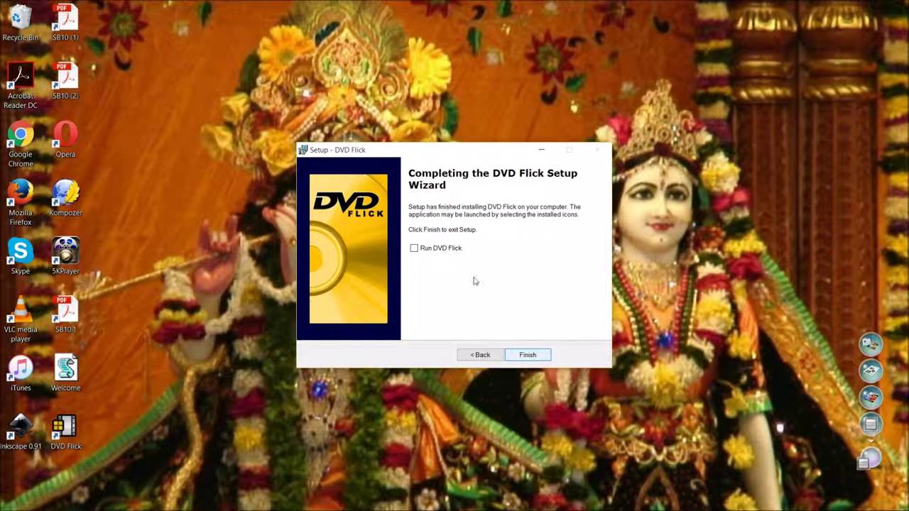
left_click(452, 252)
left_click(528, 355)
Search Windows for "dvd flick" and open the file location of the DVD Flick desktop app
left_click(161, 503)
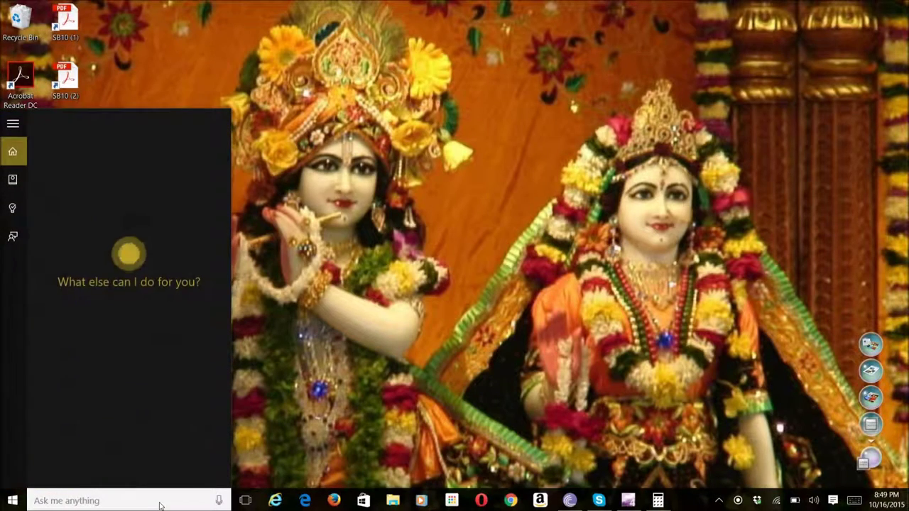
type("dvd f")
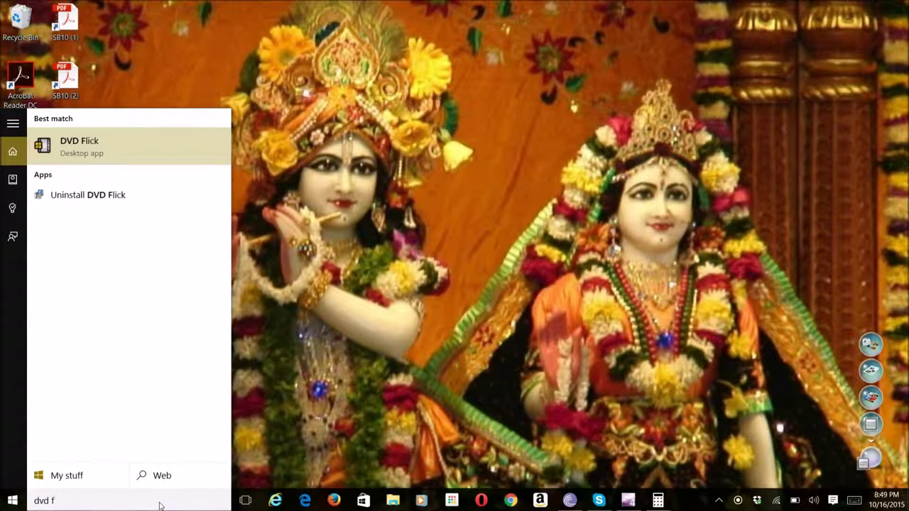
type("lick")
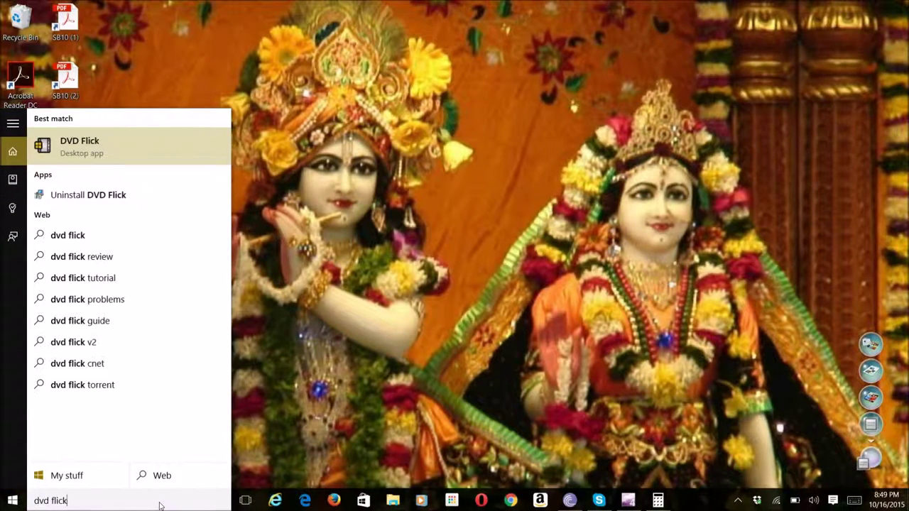
right_click(149, 152)
left_click(164, 181)
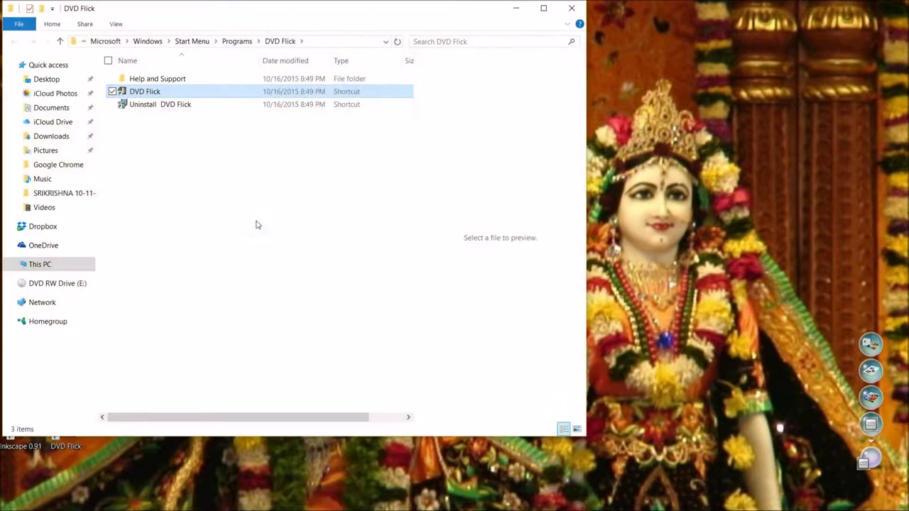
Launch DVD Flick from its shortcut and disable display scaling on high DPI settings in the shortcut's compatibility properties
double_click(203, 94)
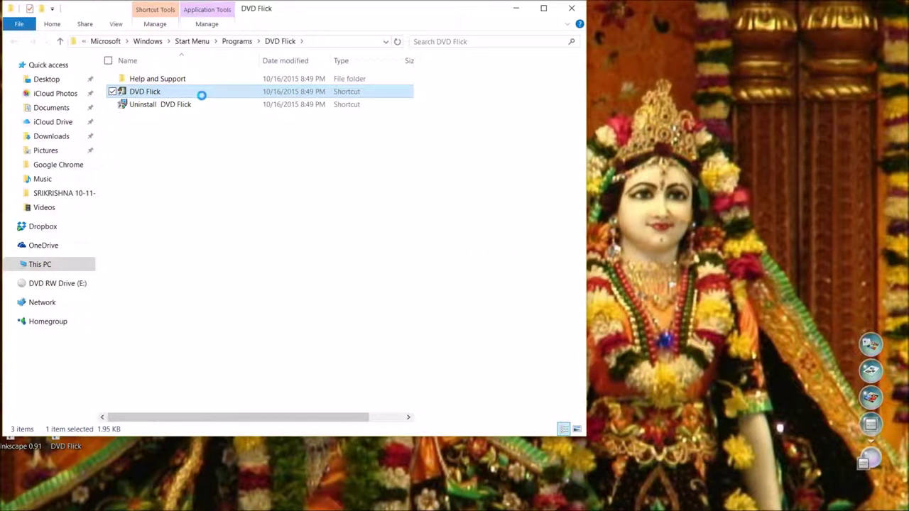
right_click(201, 96)
left_click(71, 375)
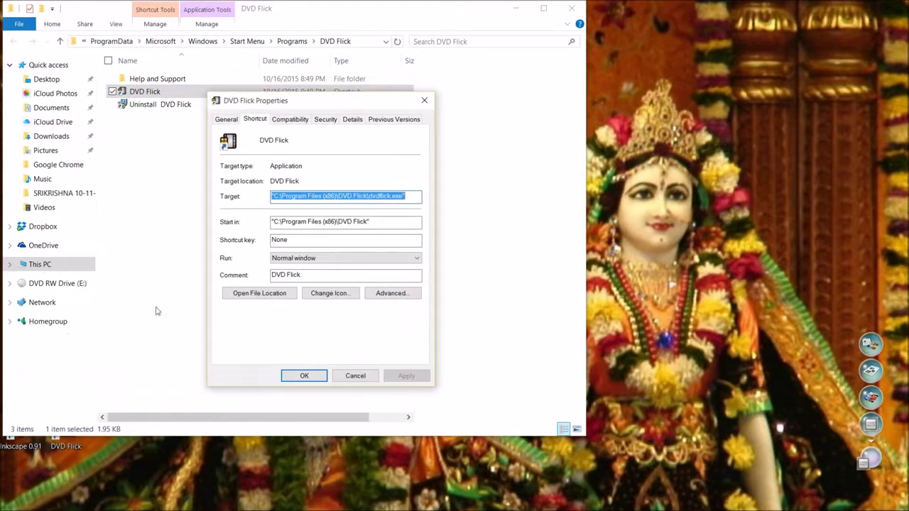
left_click(289, 121)
left_click(242, 293)
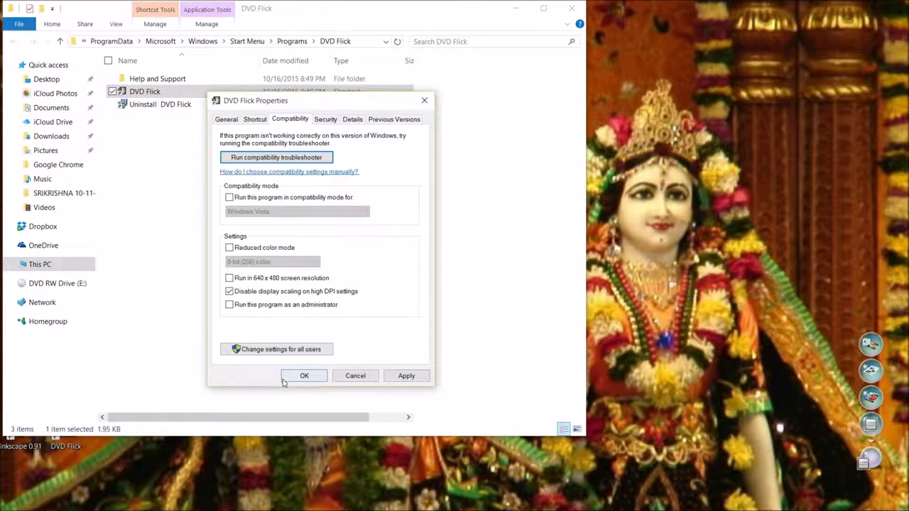
left_click(304, 376)
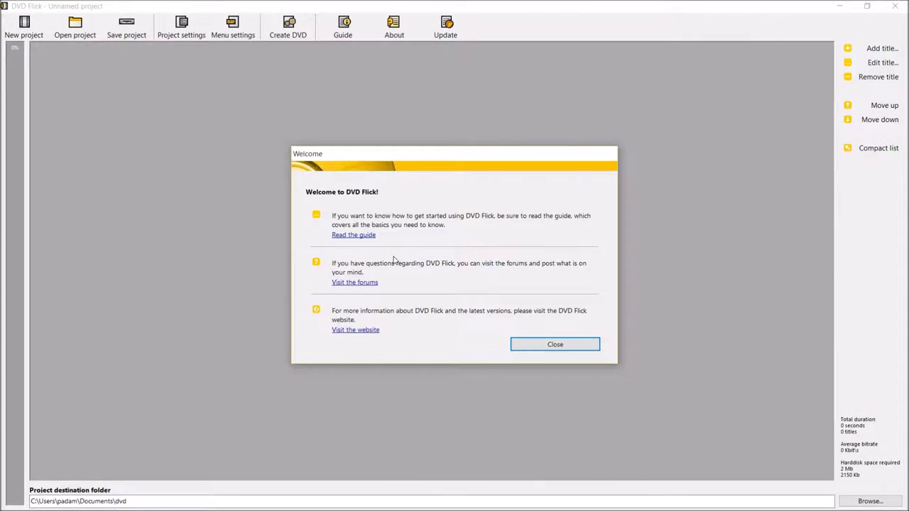
Dismiss the welcome message, open the project settings and save the general options, including the project title, as defaults
left_click(545, 348)
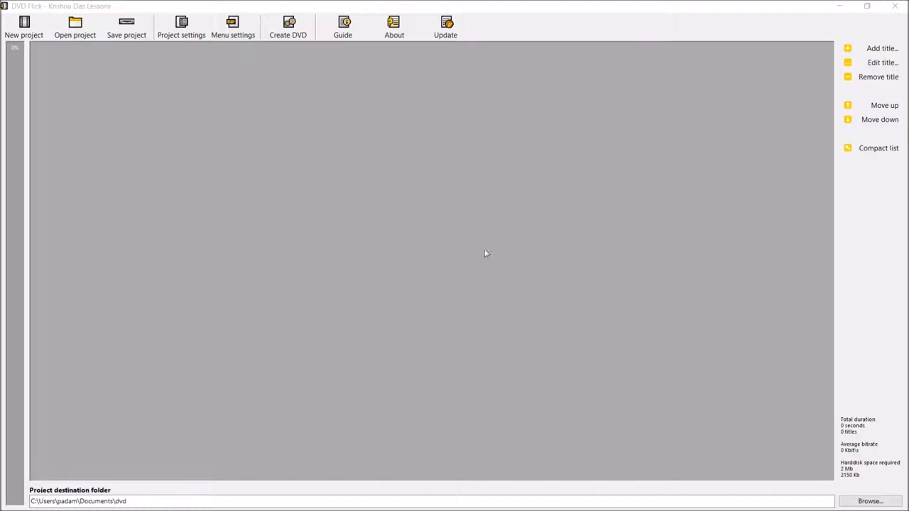
left_click(181, 27)
left_click(486, 172)
left_click(544, 171)
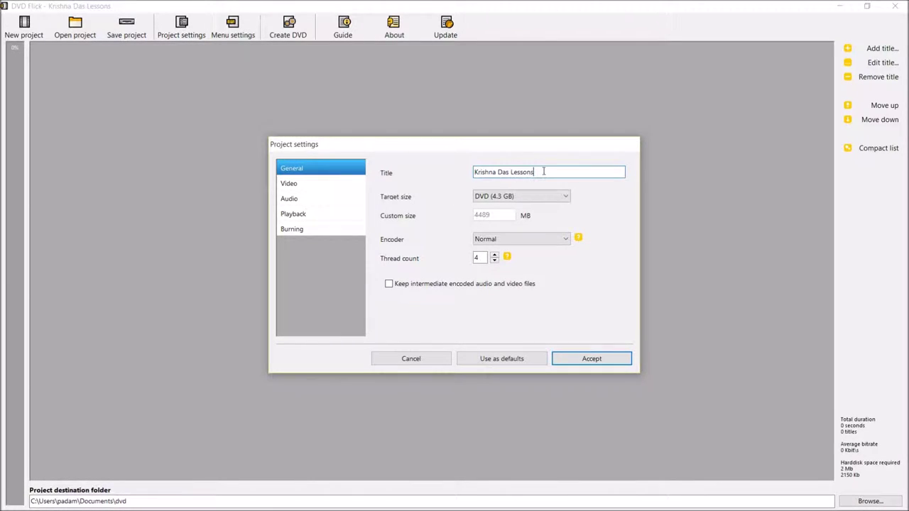
left_click(479, 362)
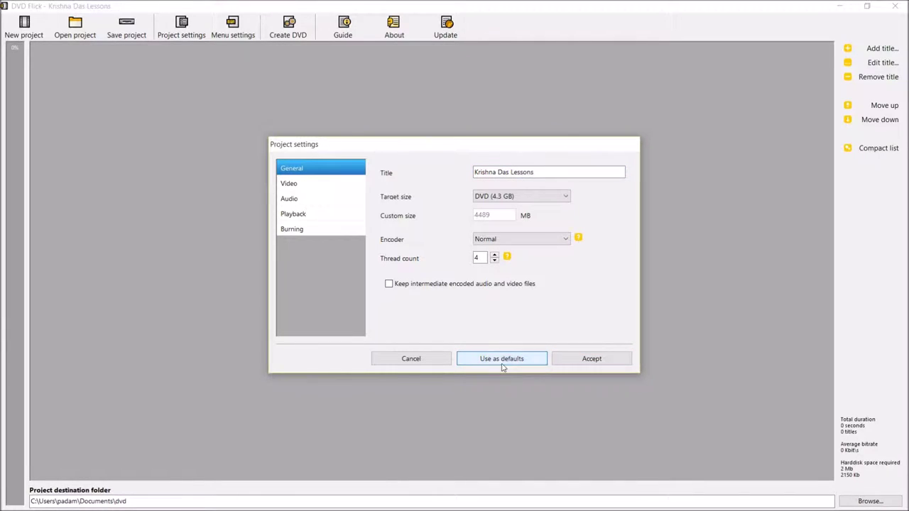
Go through the video, audio, playback and burning options and accept the project settings
left_click(317, 184)
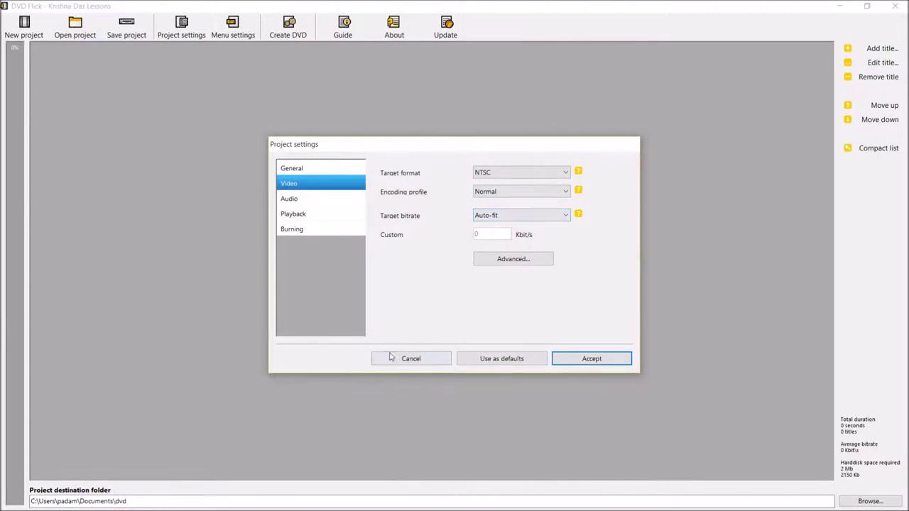
key("Down")
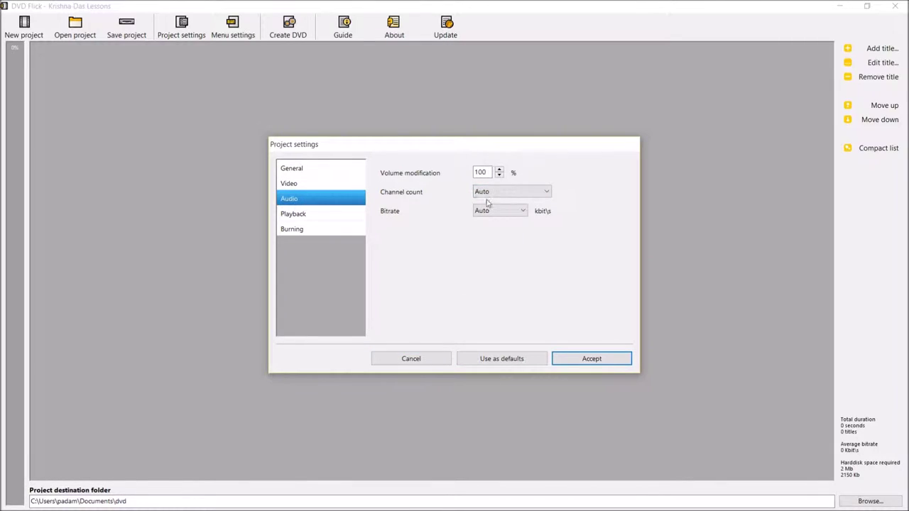
key("Down")
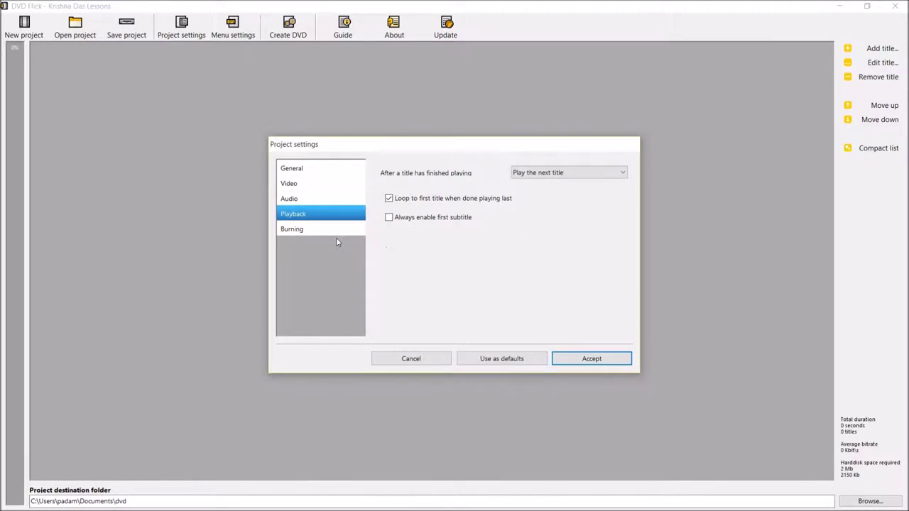
left_click(336, 242)
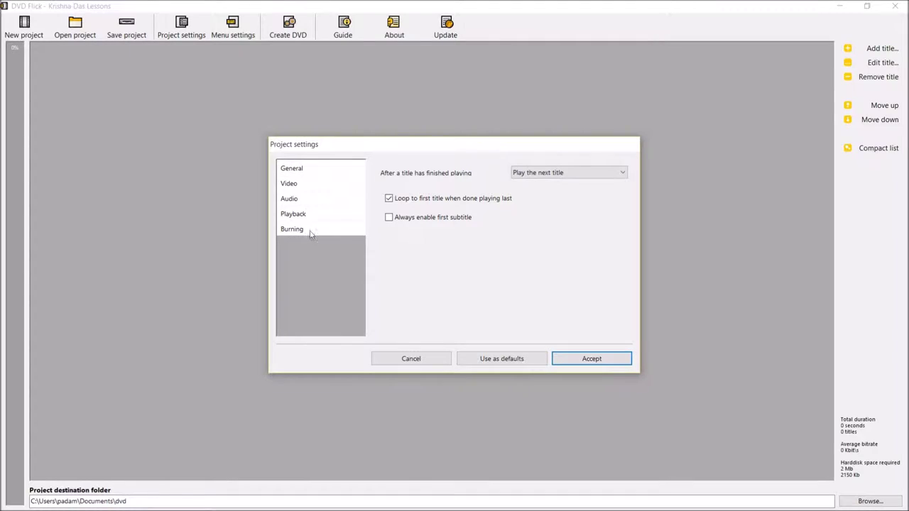
left_click(342, 230)
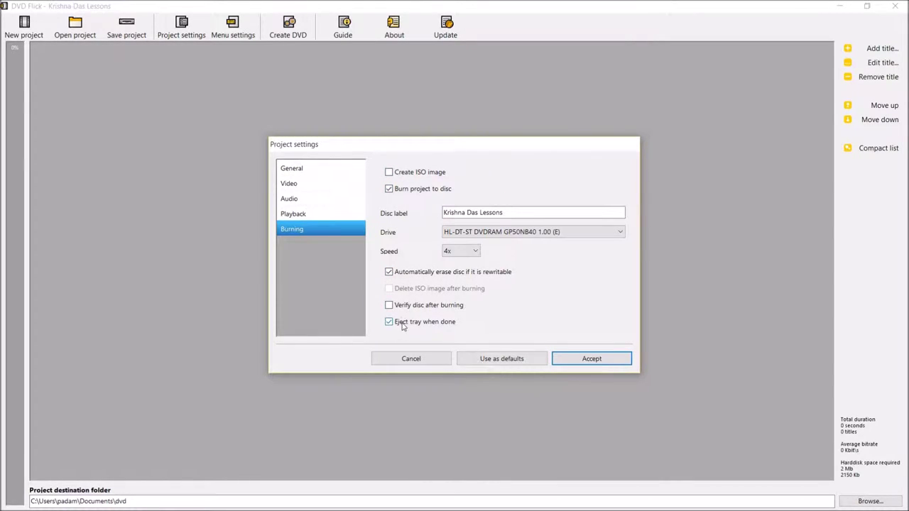
left_click(592, 359)
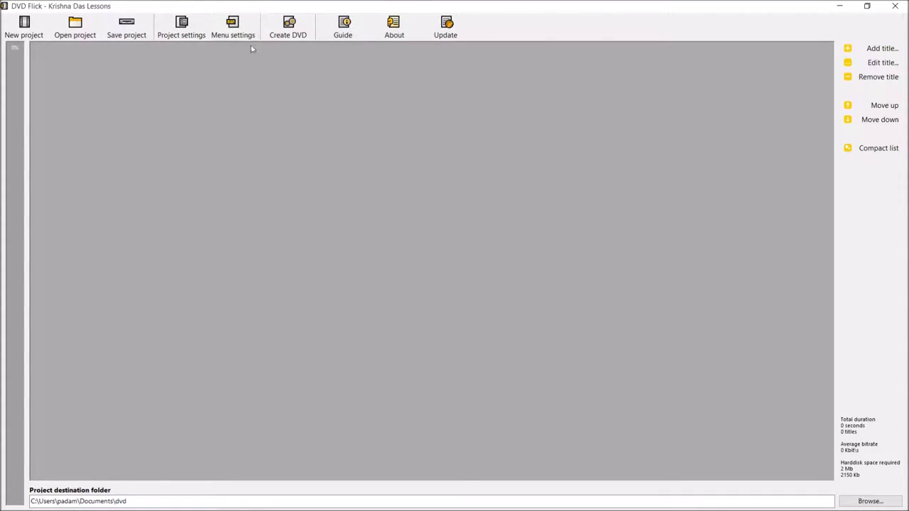
Look through the DVD menu templates from Mosaic and Orange LED to Simple White and The Party
left_click(234, 28)
left_click(279, 185)
left_click(277, 197)
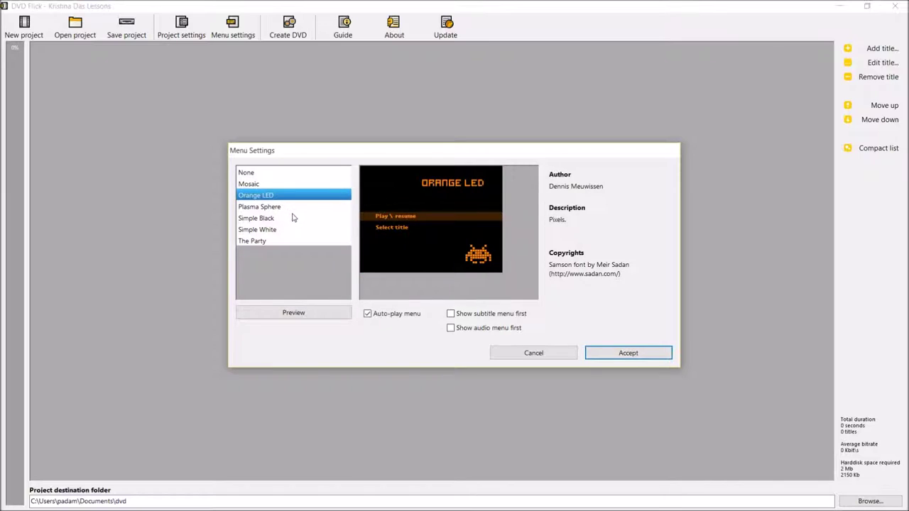
left_click(301, 219)
left_click(296, 208)
left_click(291, 220)
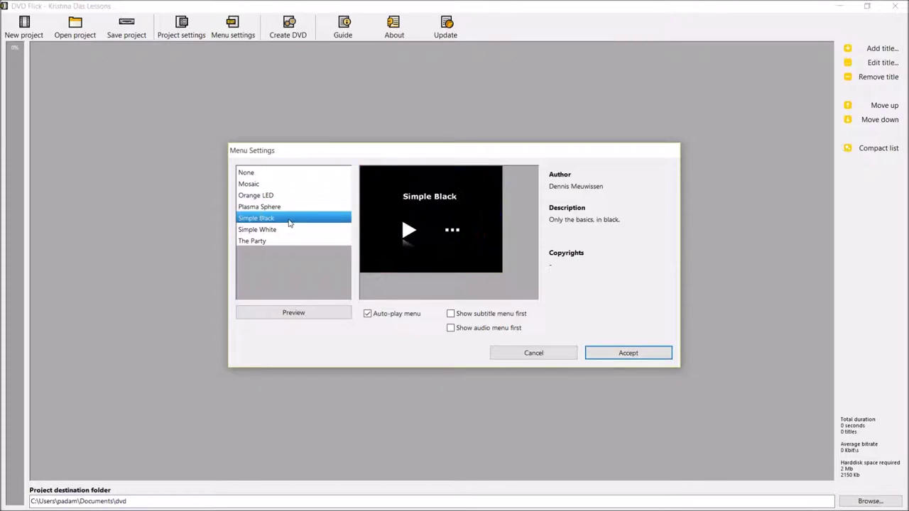
left_click(286, 232)
left_click(279, 240)
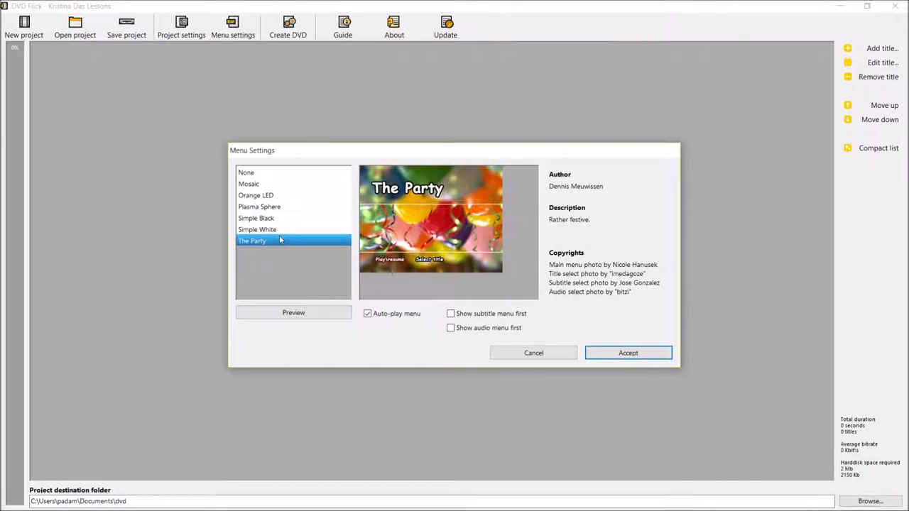
Preview The Party menu template, then leave the menu settings without applying a template
left_click(301, 316)
left_click(589, 274)
left_click(306, 230)
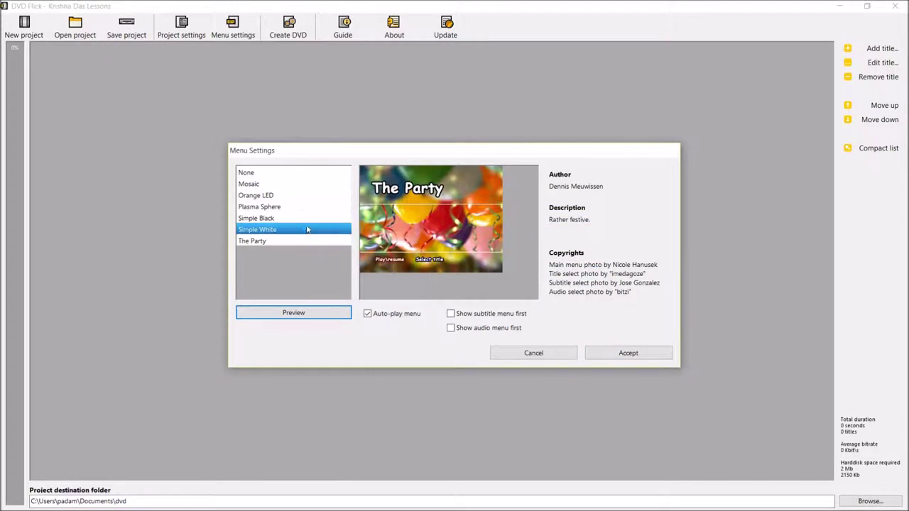
left_click(533, 353)
Add the videos howtoairplayvideostokodi and howtoreplacethenibsinthewacomintuostablet from the Videos folder as titles of the project
left_click(873, 50)
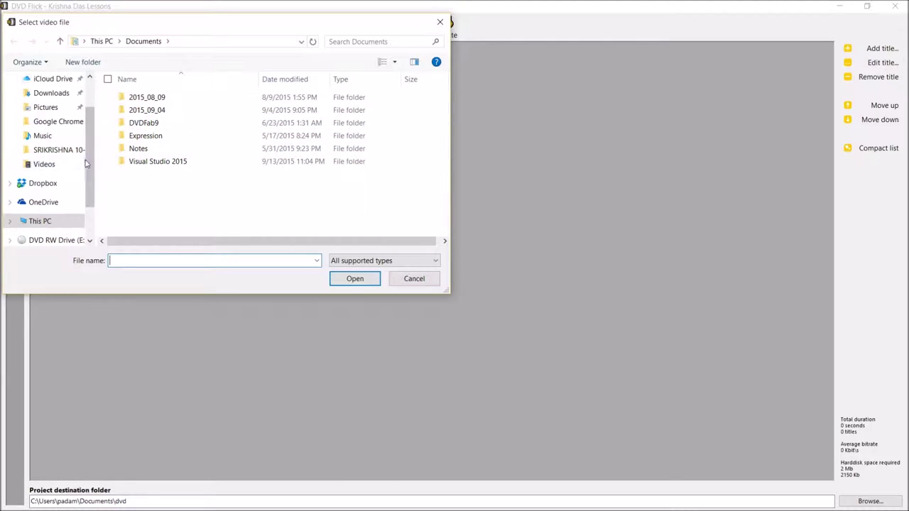
left_click(44, 164)
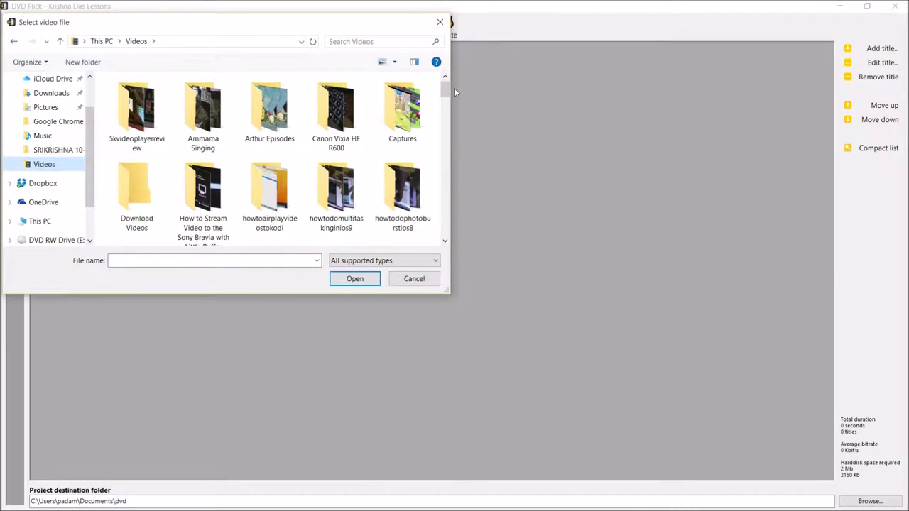
scroll(412, 156, "down", 5)
double_click(336, 106)
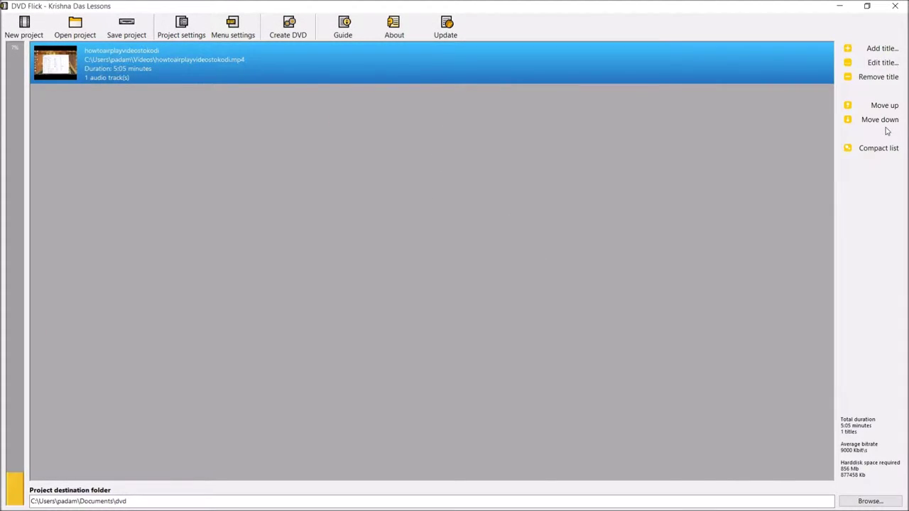
left_click(877, 51)
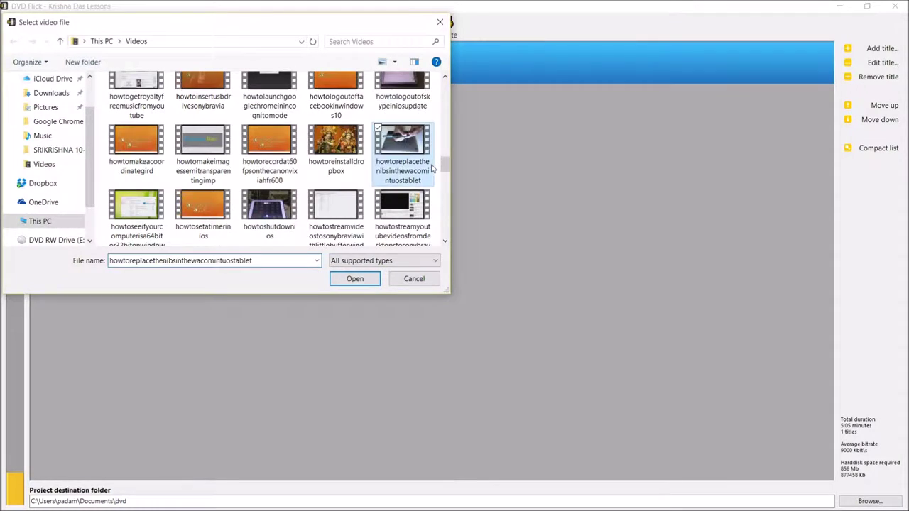
double_click(424, 178)
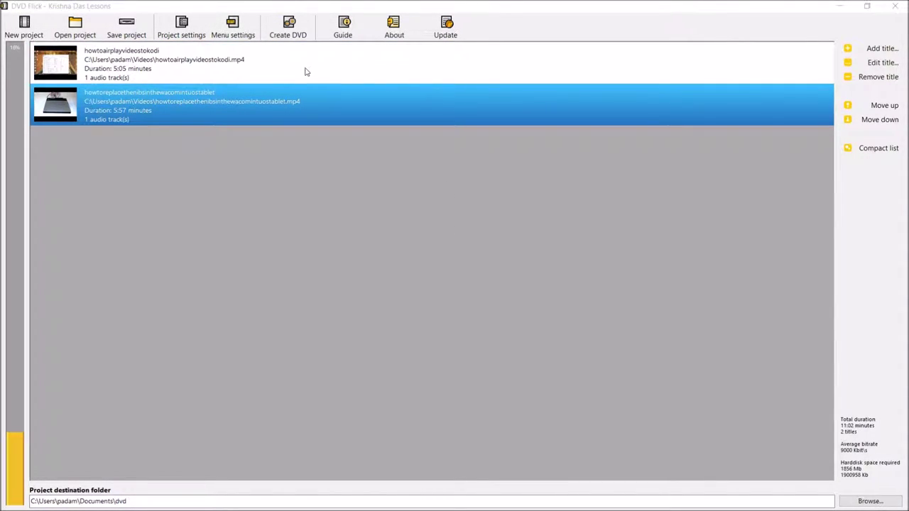
Apply the Plasma Sphere template as the DVD menu and accept the menu settings
left_click(232, 26)
left_click(336, 183)
left_click(320, 196)
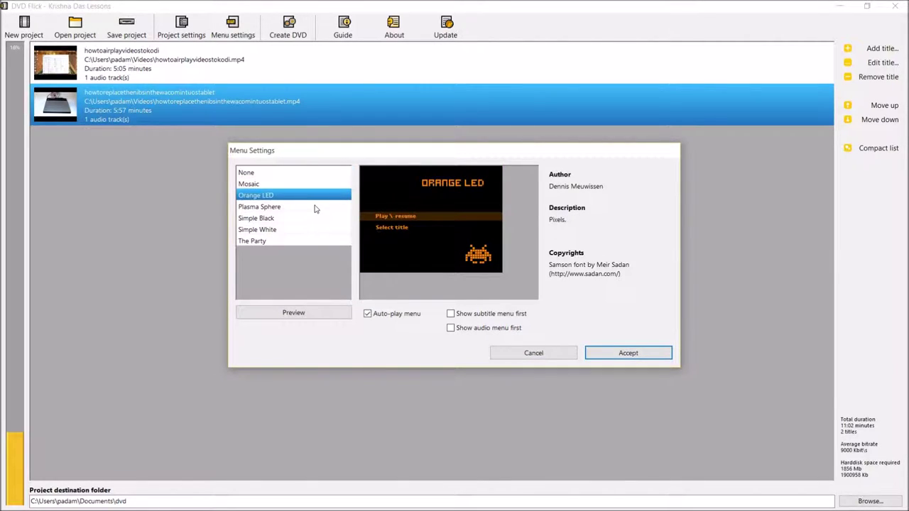
left_click(293, 208)
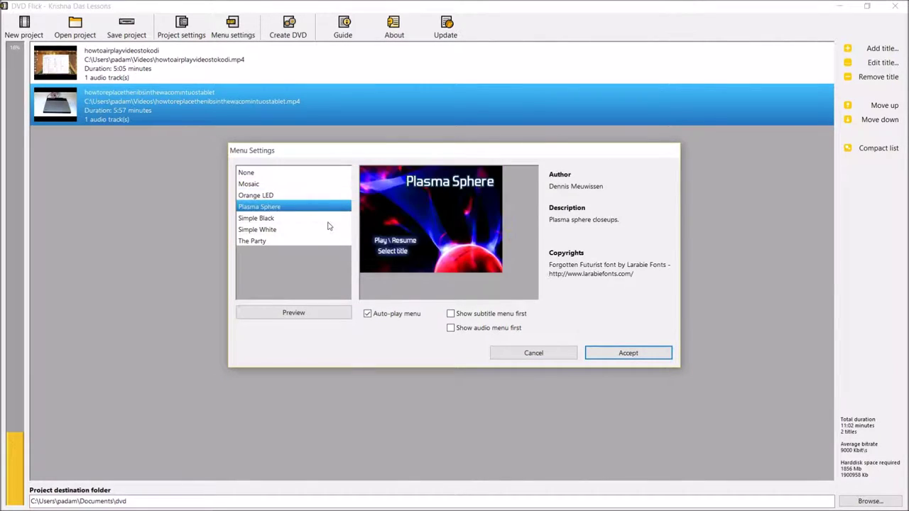
left_click(615, 355)
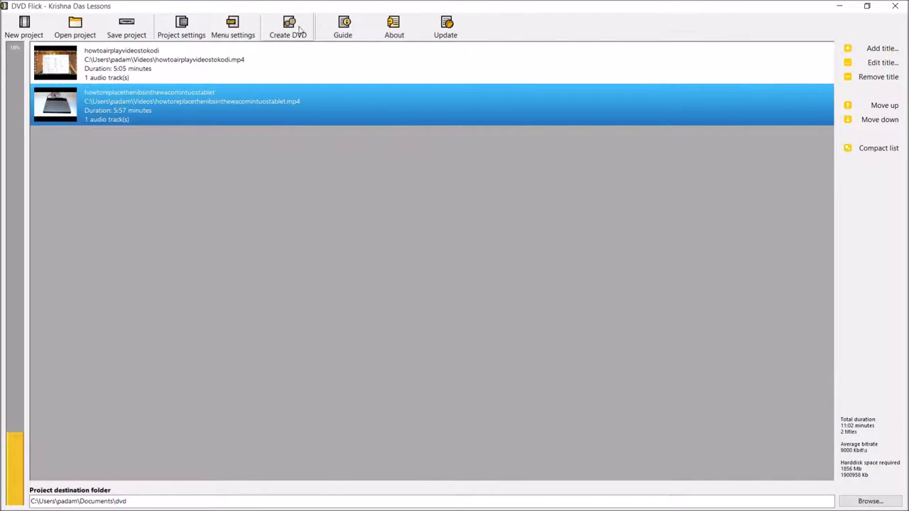
Preview the DVD menu, going from the first title's audio tracks page to the main menu, and close the menu settings
left_click(250, 30)
left_click(316, 314)
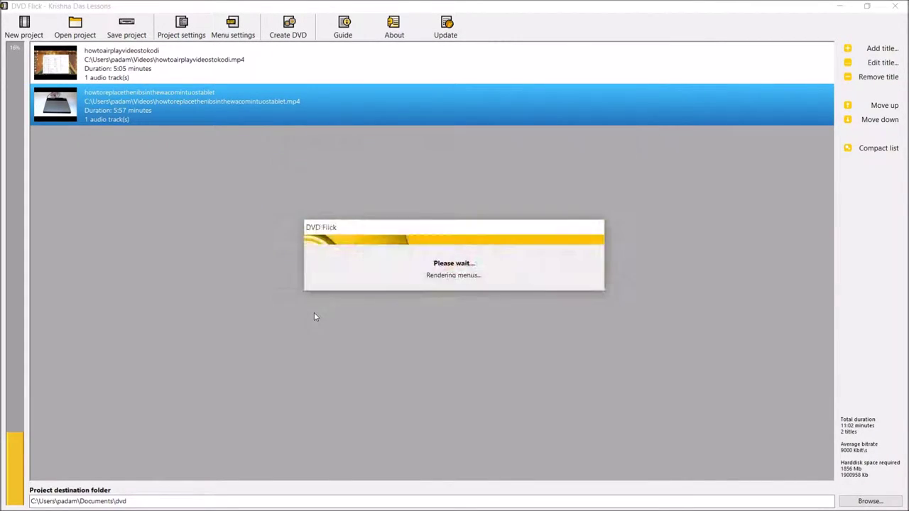
left_click(355, 290)
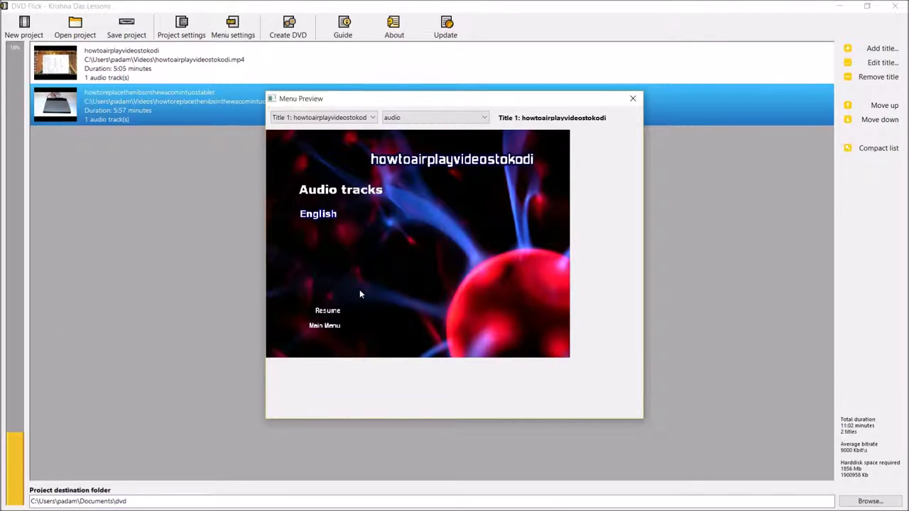
left_click(324, 325)
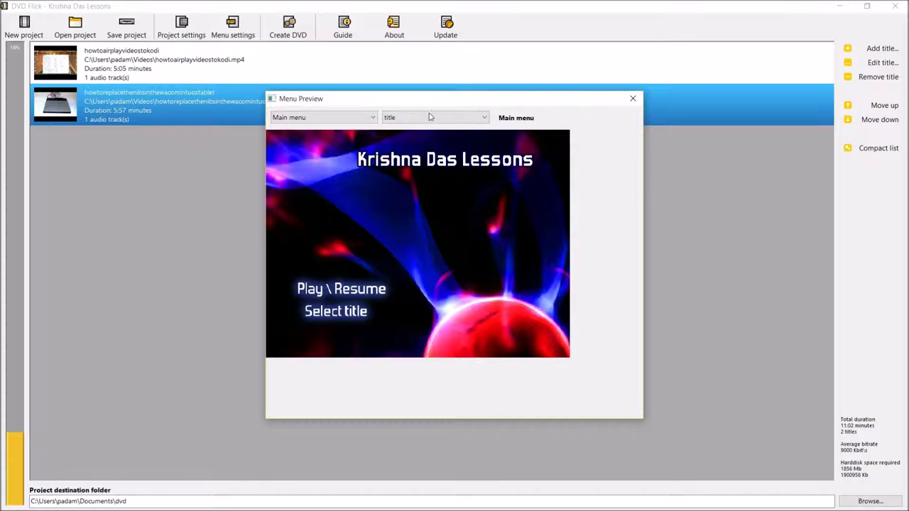
left_click(633, 98)
left_click(599, 355)
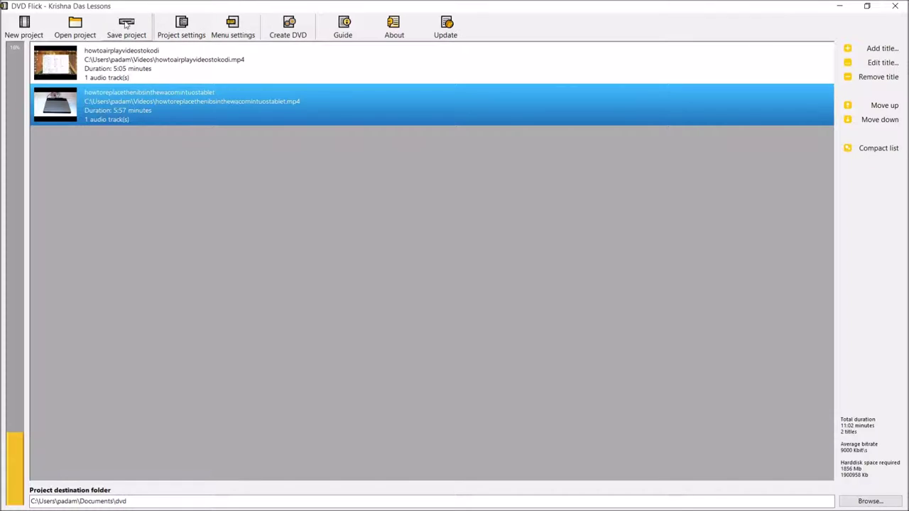
Save the project under the file name krishnadastest
left_click(127, 27)
type("krishnadastest")
key("Return")
Start creating the DVD, accept the blank disc reminder and keep Do nothing as the action when done
left_click(288, 27)
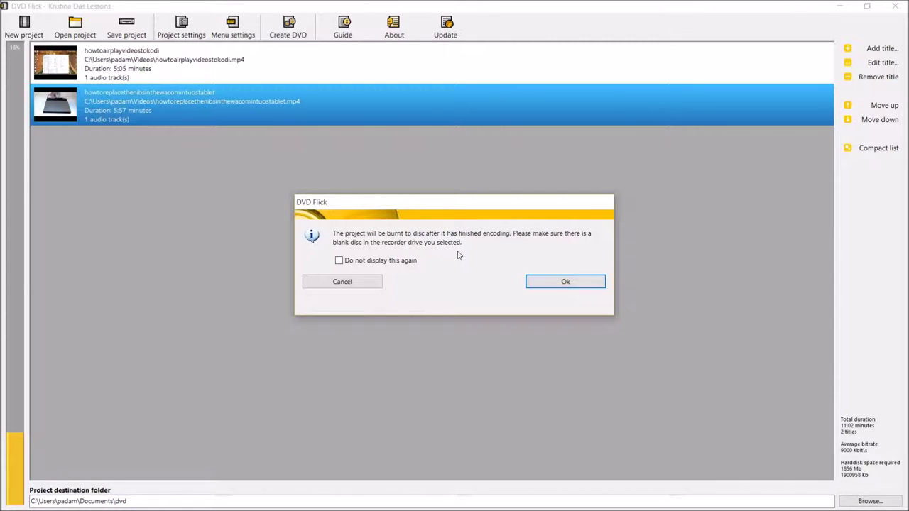
left_click(544, 284)
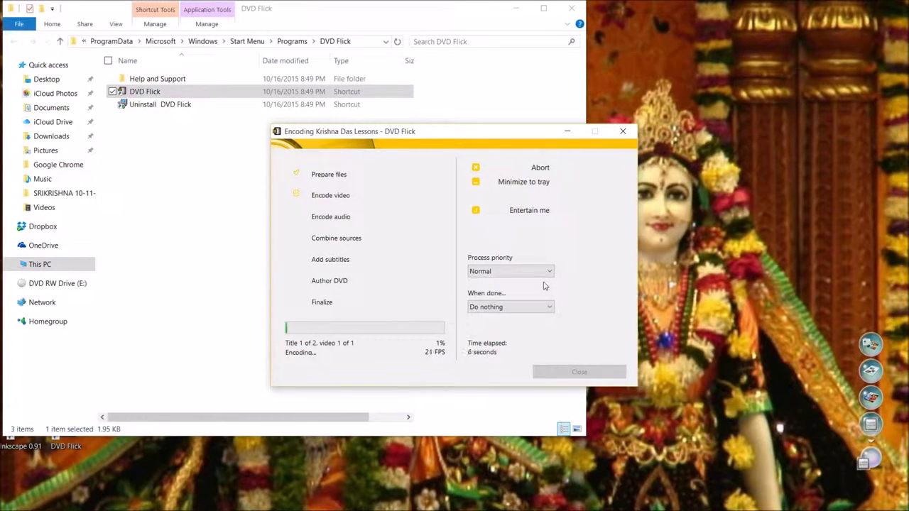
left_click(534, 307)
left_click(561, 295)
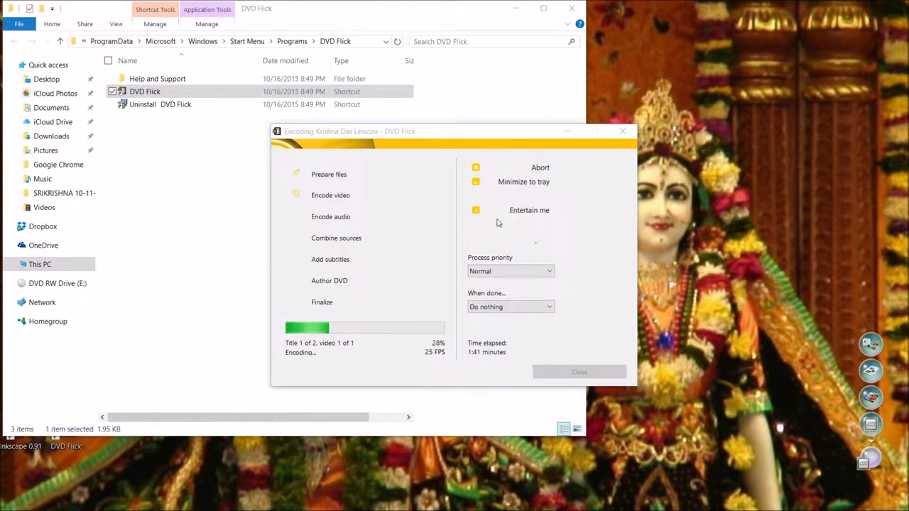
Try the built-in Tetris game during encoding, start another round, give up and exit the game
left_click(529, 210)
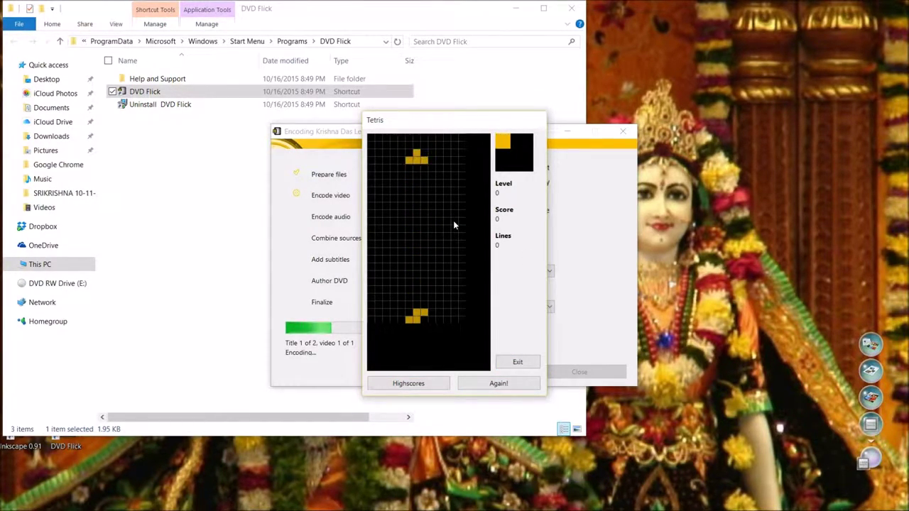
key("Left")
key("Left")
key("Left")
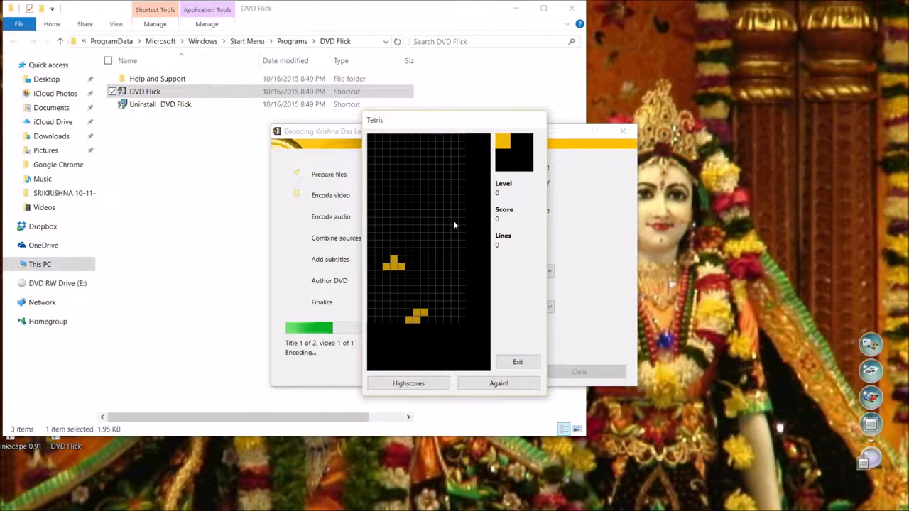
left_click(510, 384)
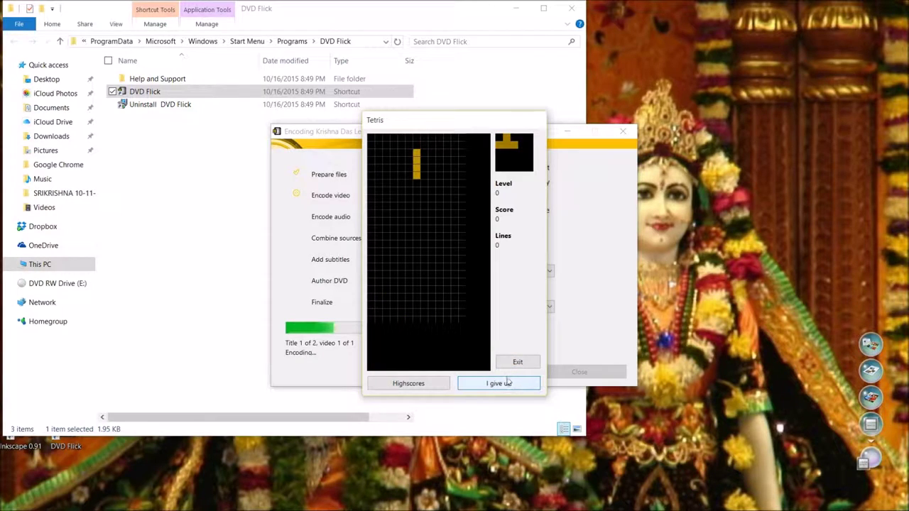
left_click(499, 384)
left_click(510, 350)
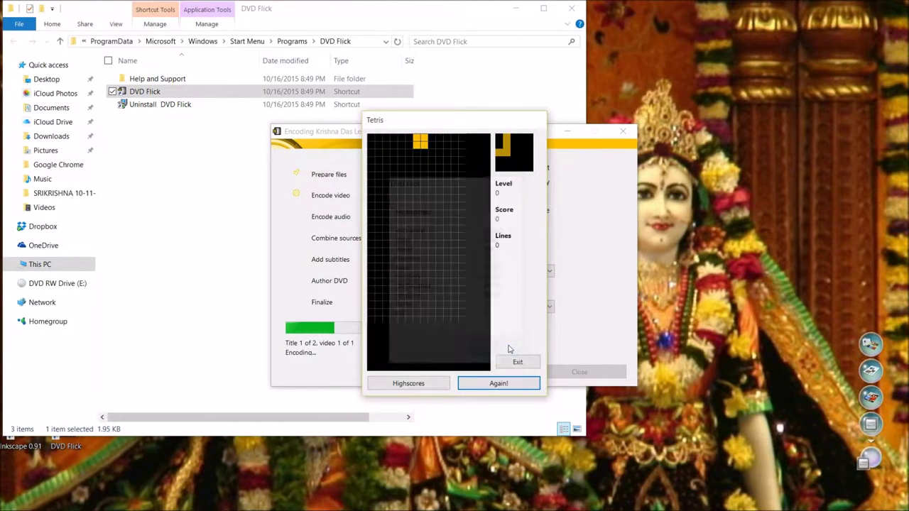
left_click(518, 363)
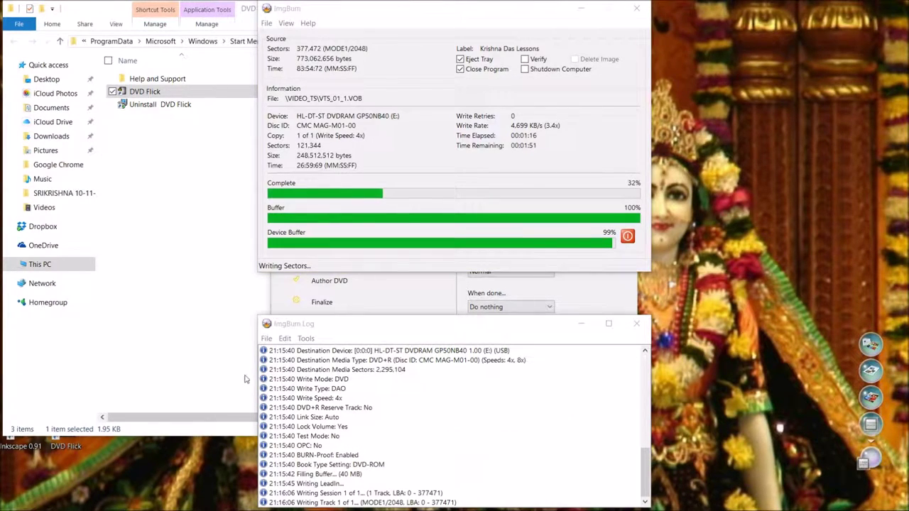
Check the burning progress, and once the disc is done close the encoding window, DVD Flick and the folder window
left_click(347, 303)
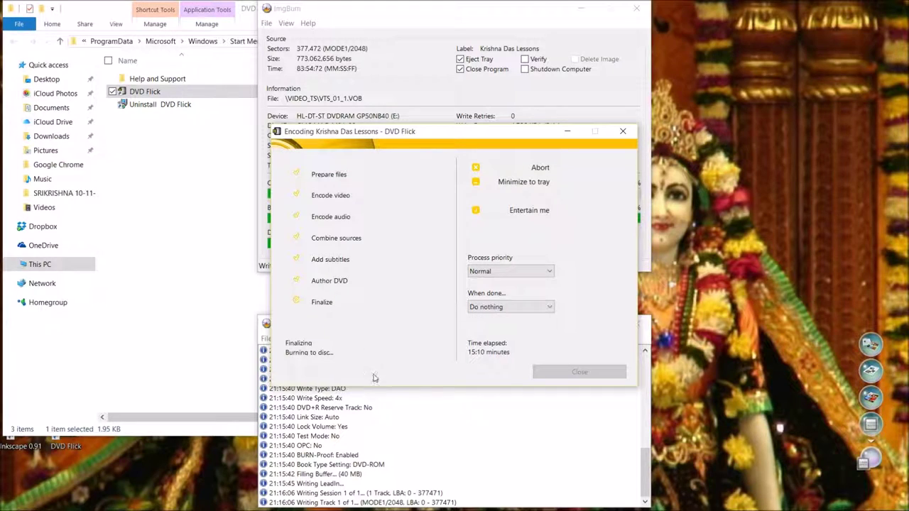
left_click(416, 407)
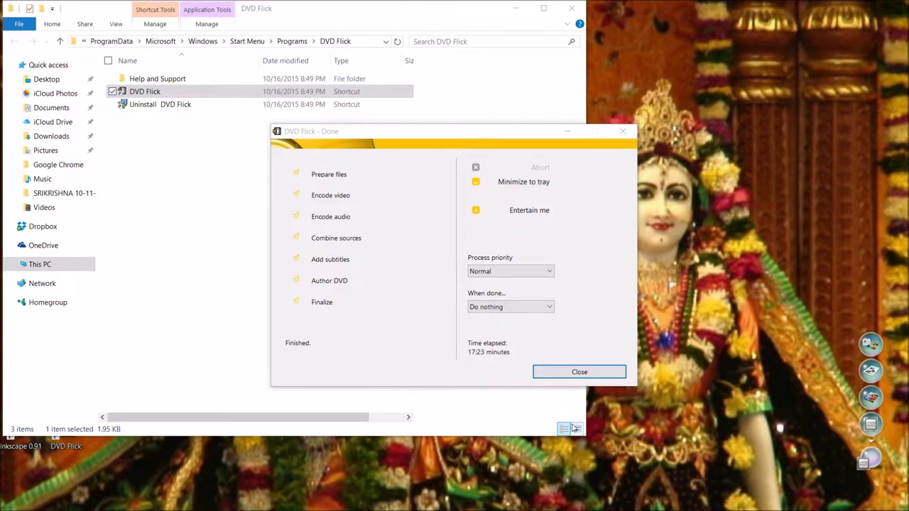
left_click(568, 377)
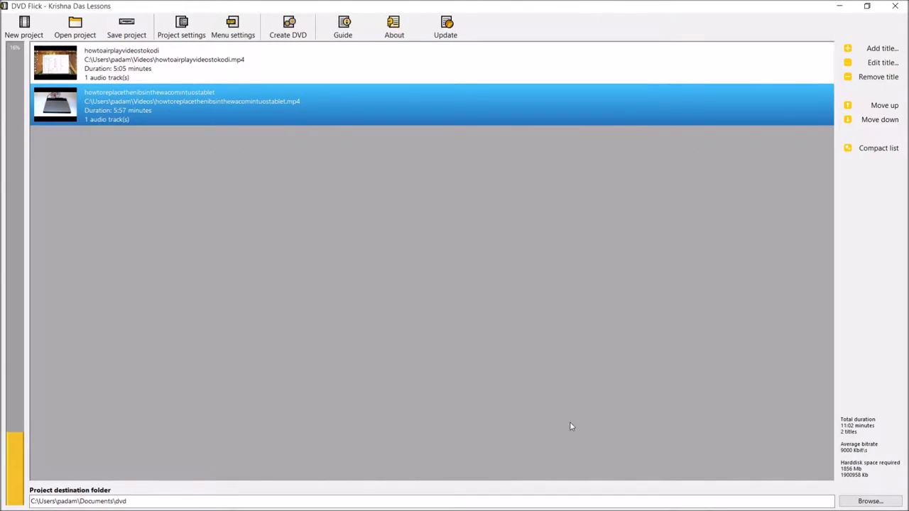
left_click(896, 7)
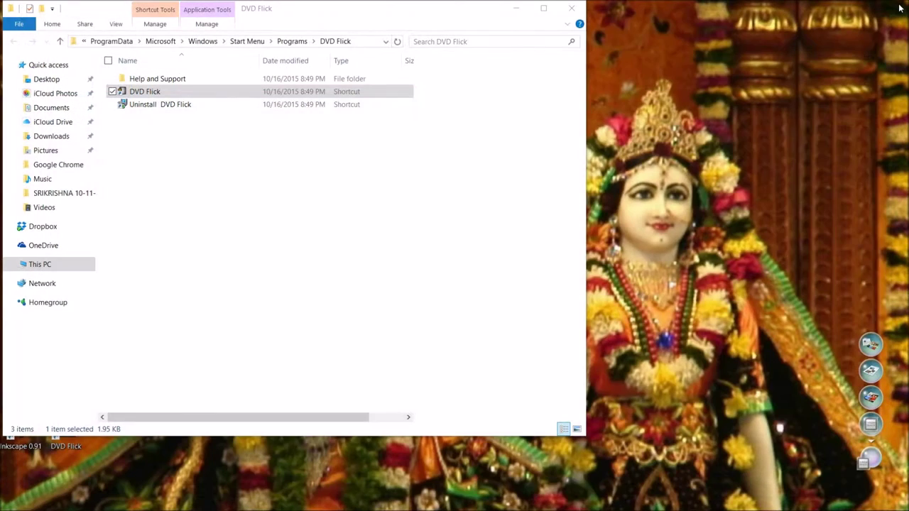
left_click(571, 8)
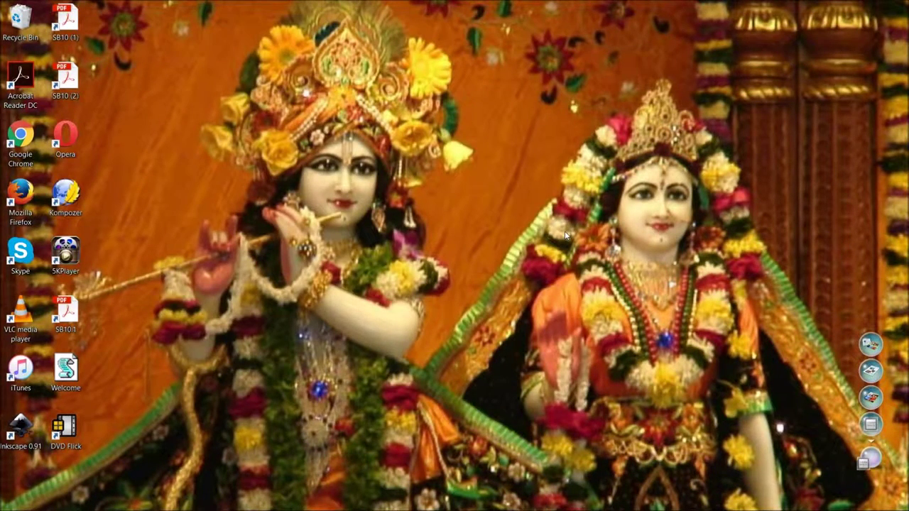
Search Windows for 5k, launch 5KPlayer and open the burned DVD in it
left_click(93, 502)
type("5k")
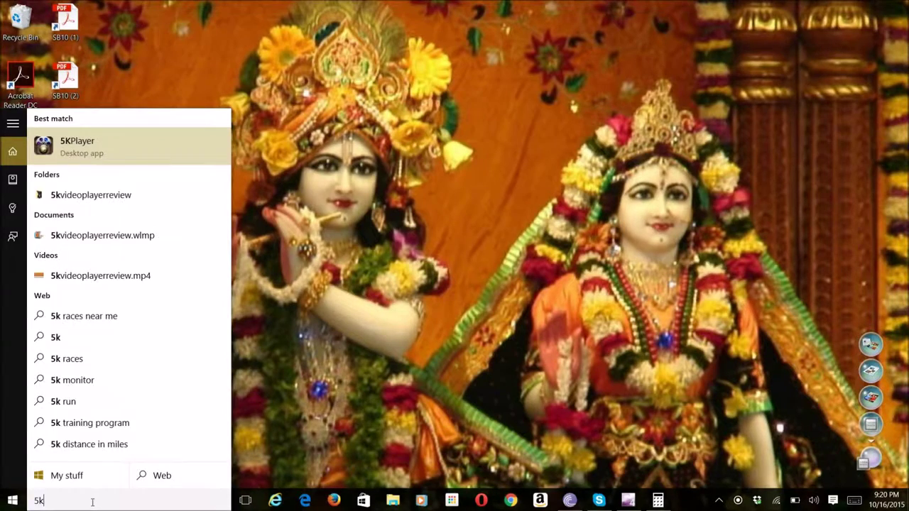
key("Return")
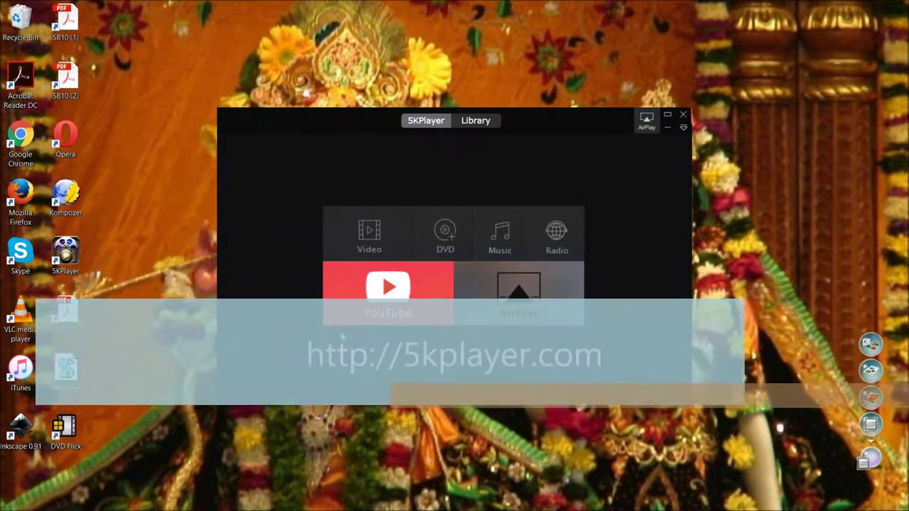
left_click(439, 233)
left_click(481, 256)
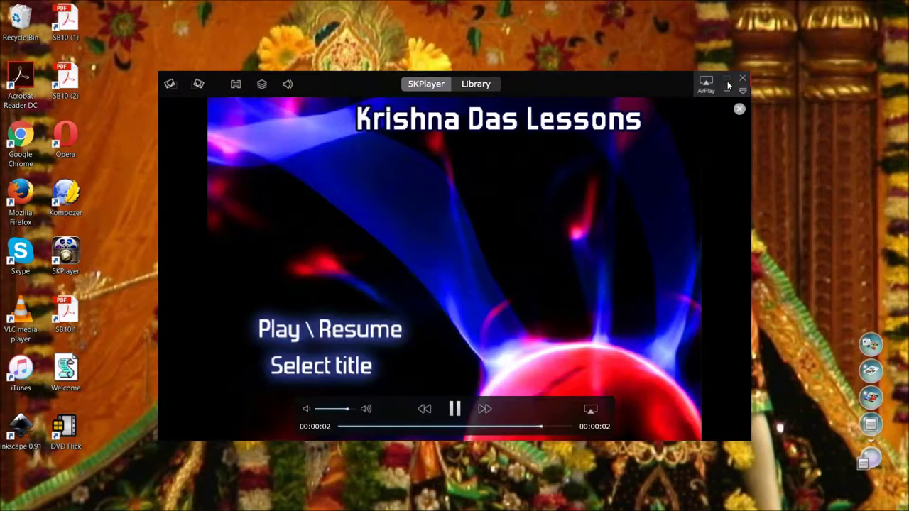
Maximize the player, play the first title from the DVD menu, skip to about 2:18 and pause it
left_click(728, 81)
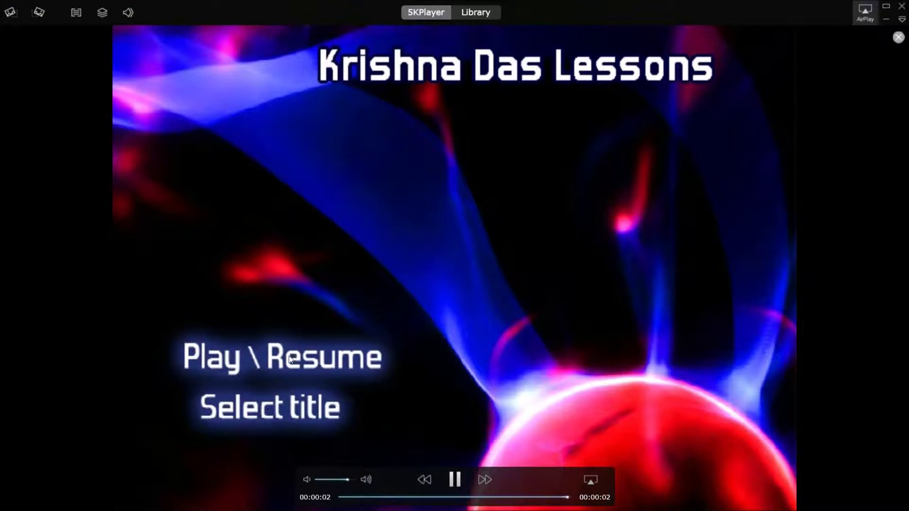
left_click(455, 480)
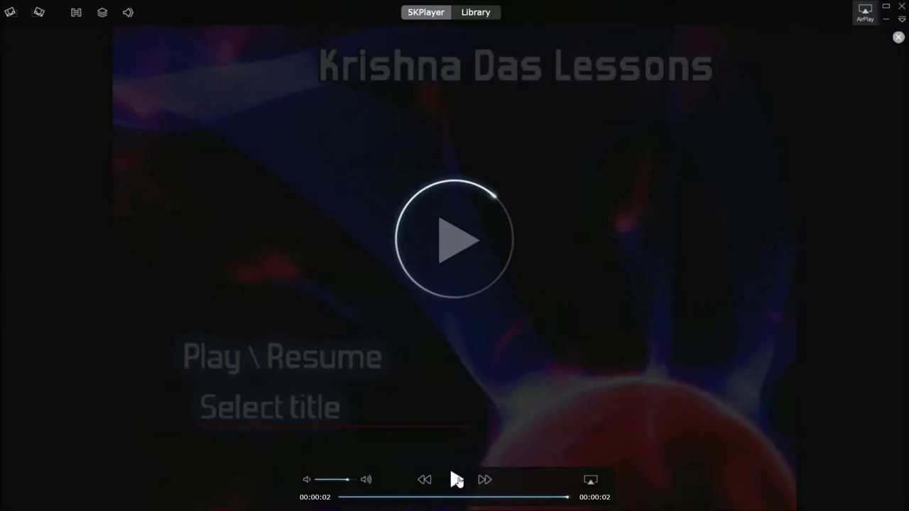
left_click(455, 479)
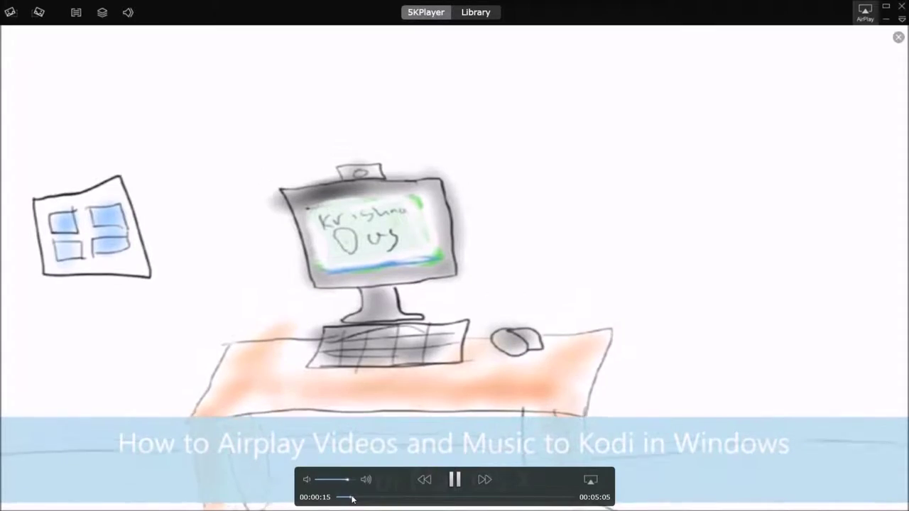
left_click_drag(348, 498, 441, 497)
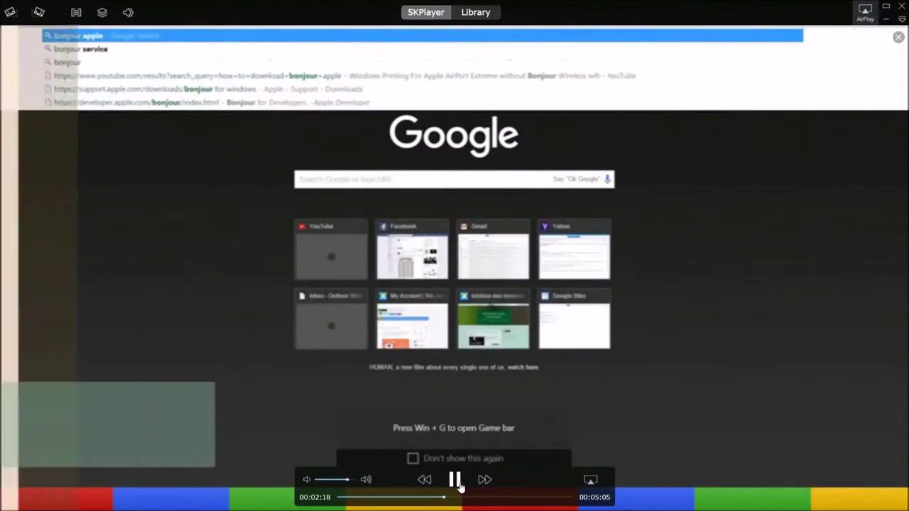
left_click(457, 482)
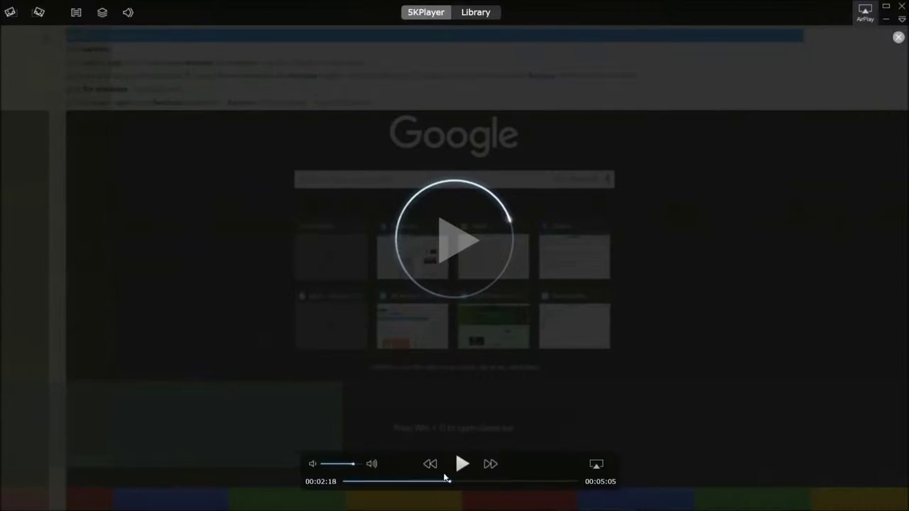
Resume playback and skip to the end of the first title, and likewise through the second title
left_click(456, 465)
left_click_drag(445, 482, 590, 490)
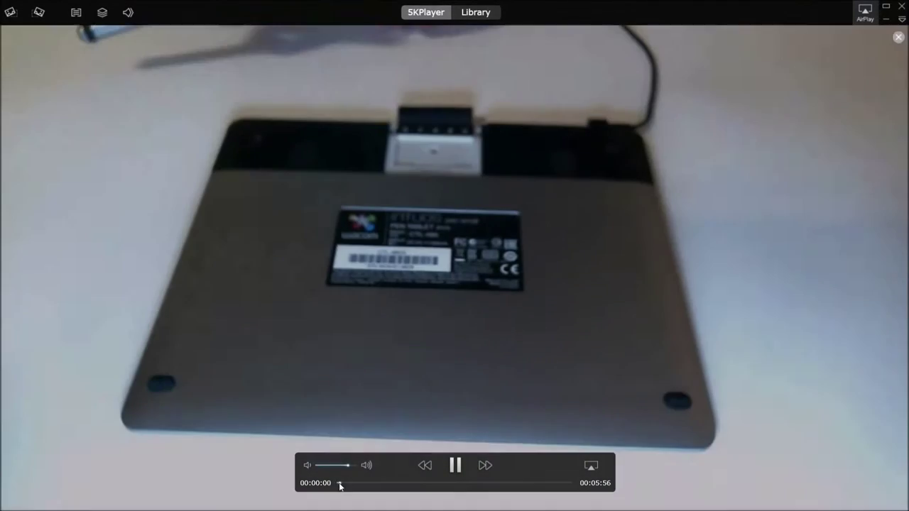
left_click_drag(340, 485, 564, 487)
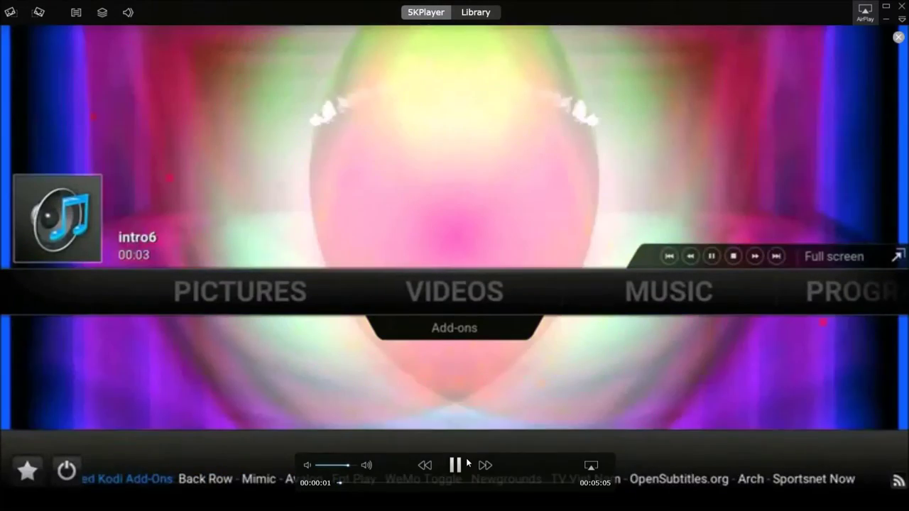
Close and restart the player by searching Windows for 5k, and open the burned DVD in it again
left_click(369, 310)
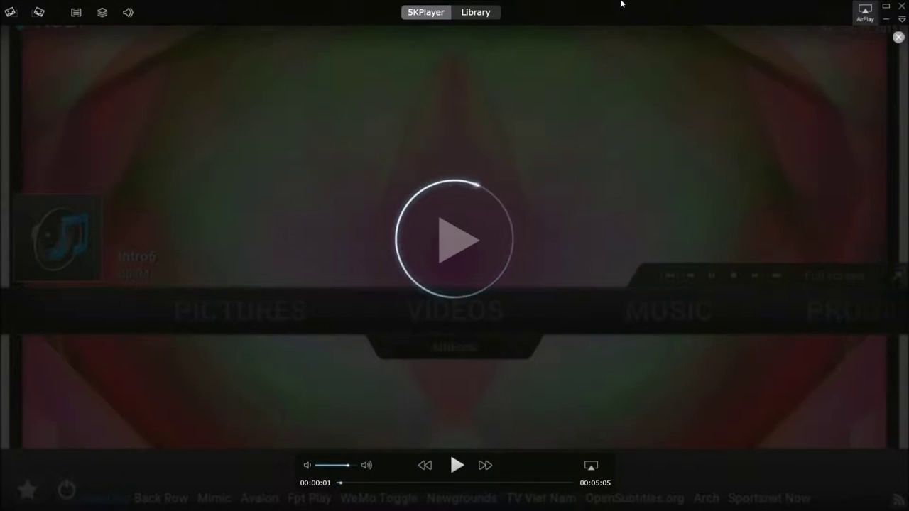
left_click(901, 7)
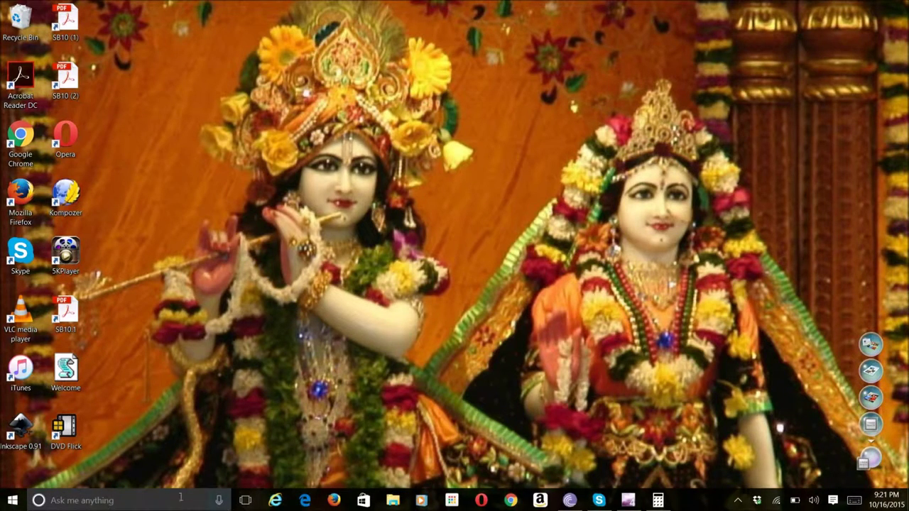
key("super+s")
type("5k")
key("Return")
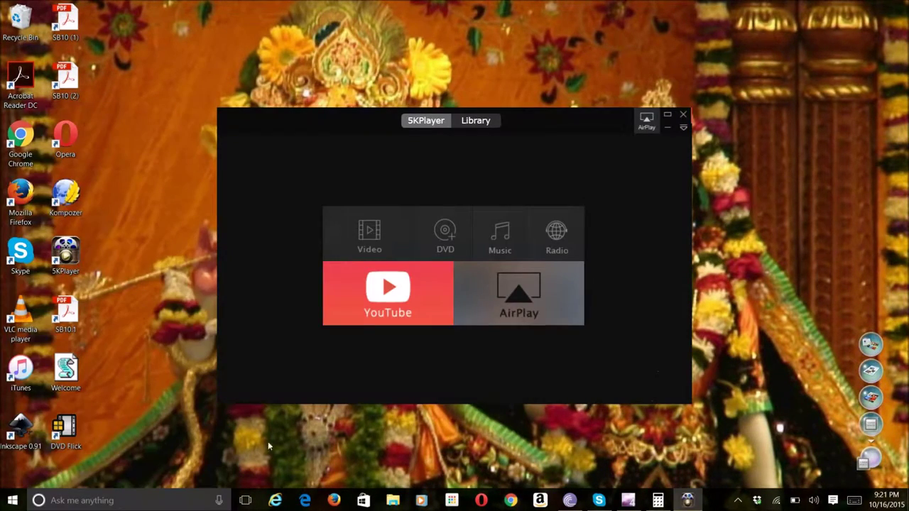
left_click(452, 234)
left_click(487, 254)
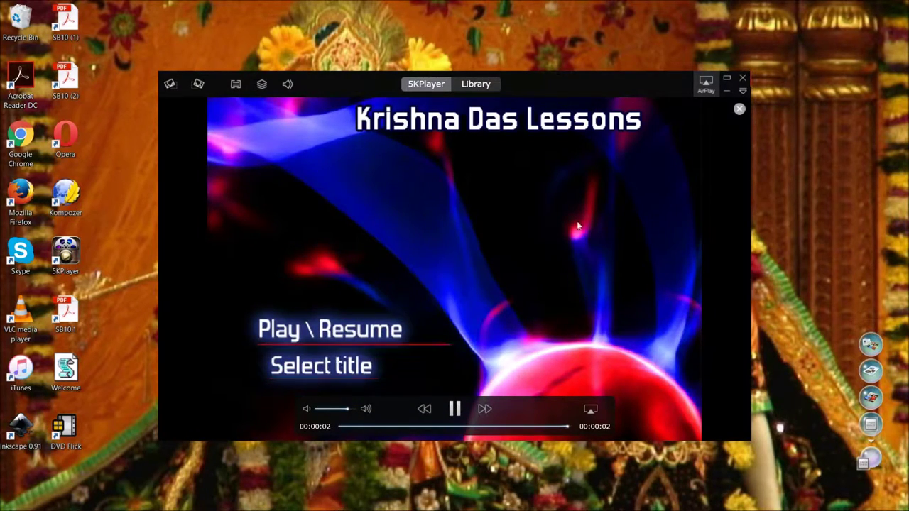
Play the howtoairplayvideostokodi title from the DVD's title selection menu, then close the player
left_click(727, 79)
key("Escape")
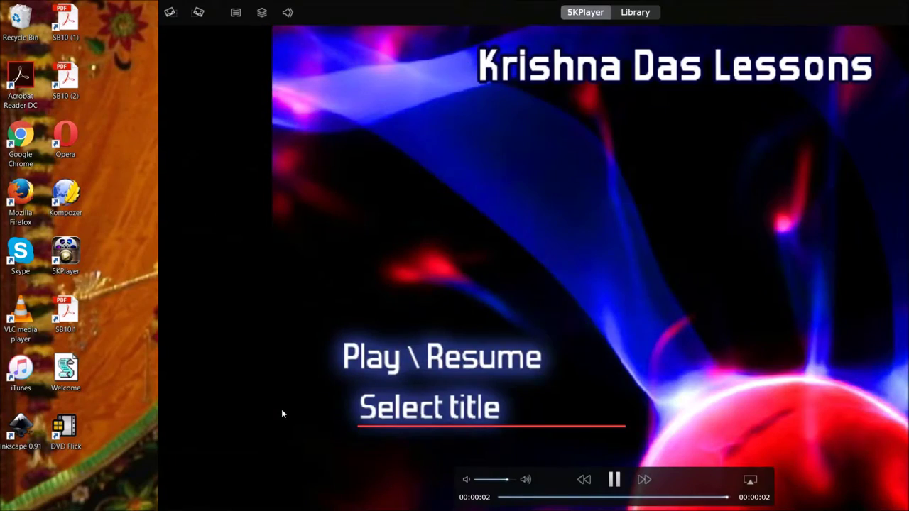
left_click(303, 378)
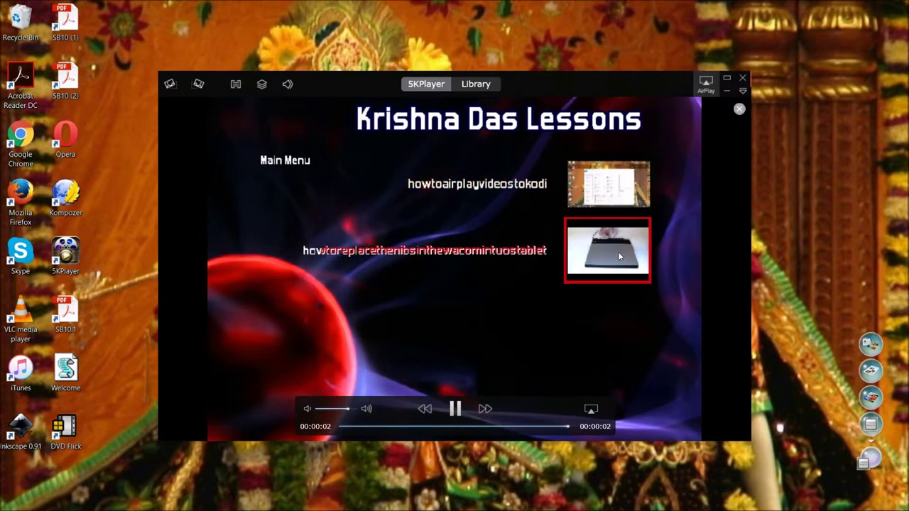
left_click(616, 205)
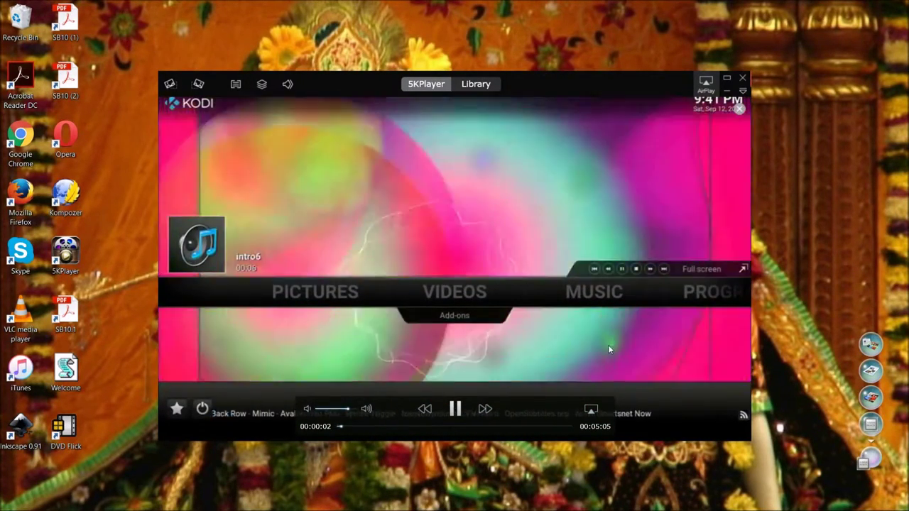
left_click(689, 183)
left_click(743, 77)
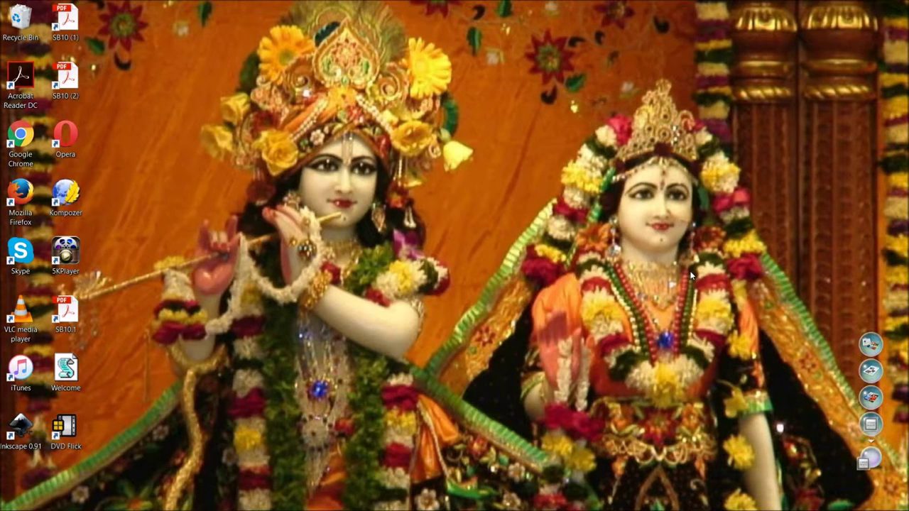
Switch to File Explorer and examine the contents of the VIDEO_TS folder on the burned disc in DVD RW Drive (E:)
mouse_move(381, 499)
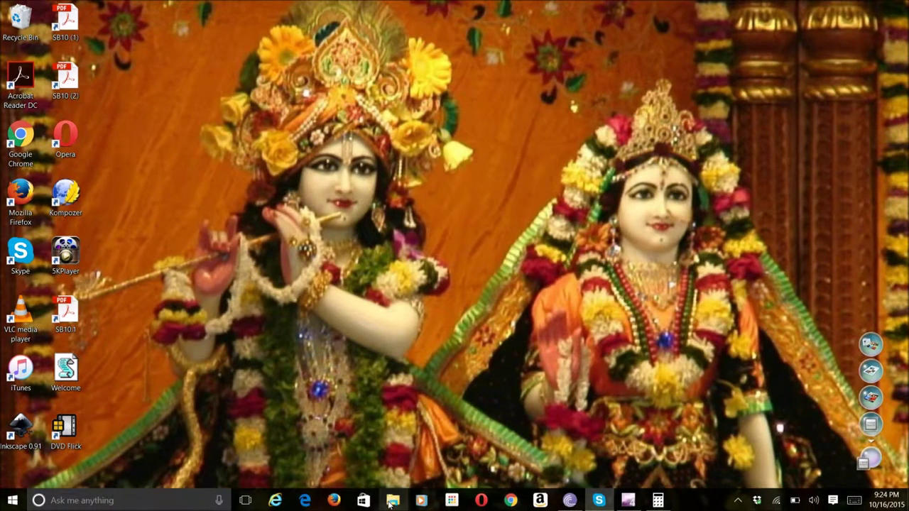
left_click(392, 501)
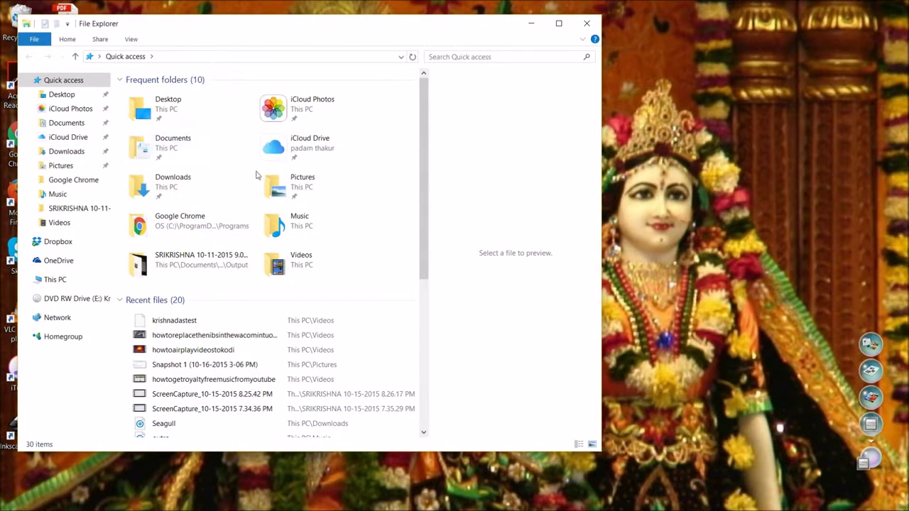
left_click(76, 298)
left_click(174, 126)
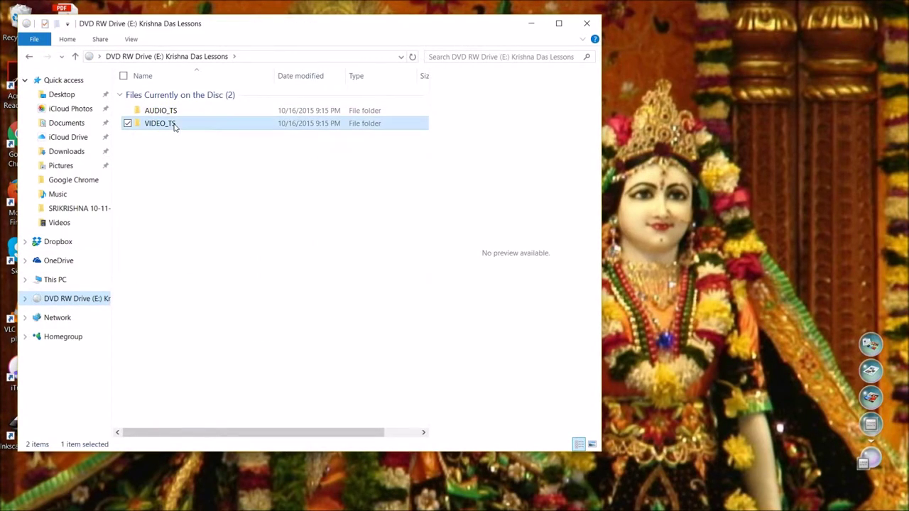
double_click(174, 126)
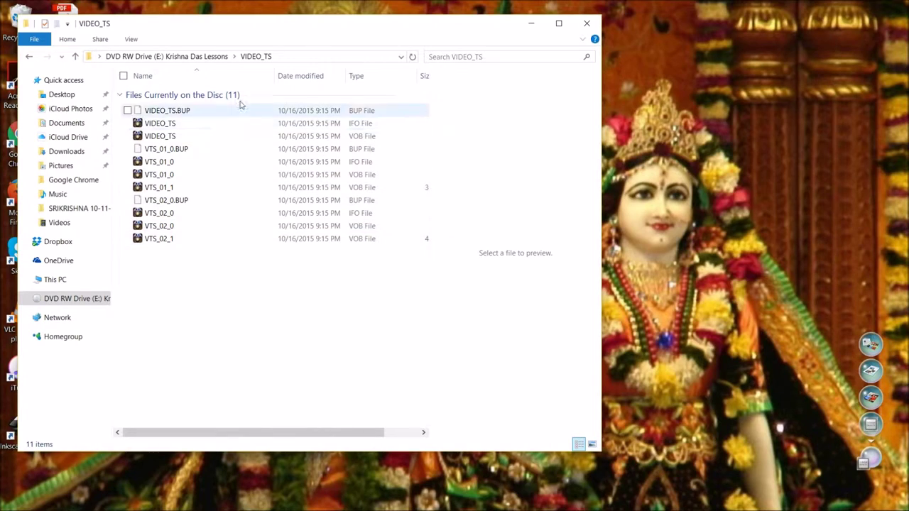
right_click(75, 299)
left_click(238, 343)
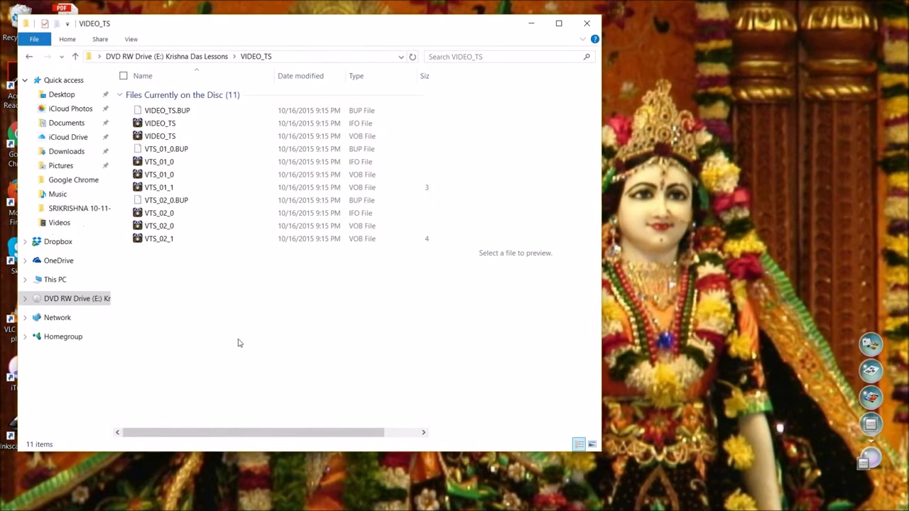